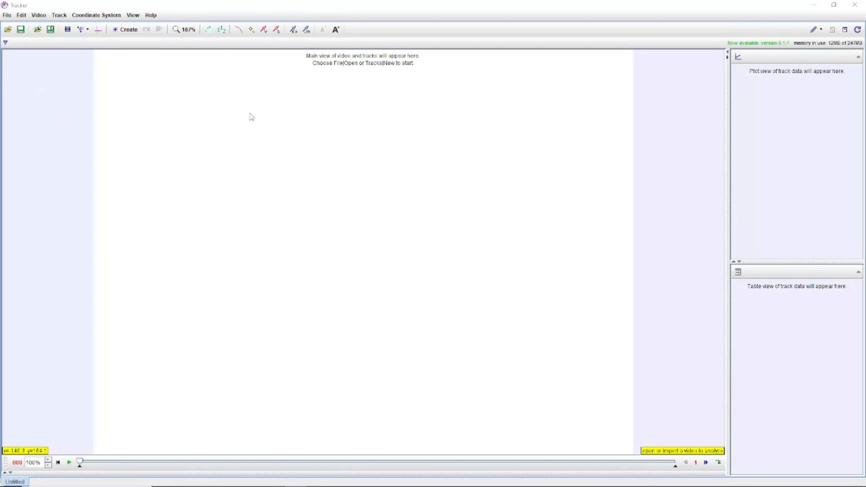
# Step: Open the image file Sydney Harbour Bridge.png
pyautogui.click(8, 30)
pyautogui.click(539, 169)
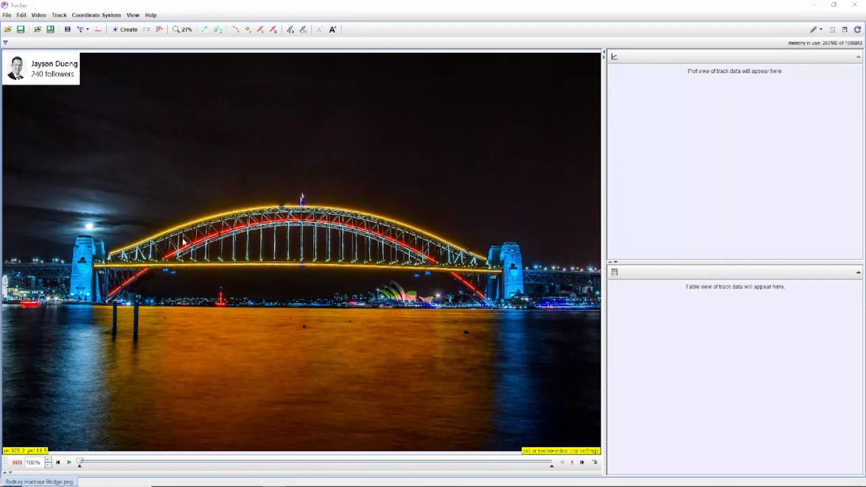
# Step: Show the coordinate axes and place their origin at the left end of the bridge's upper yellow arch
pyautogui.scroll(5, 131, 251)
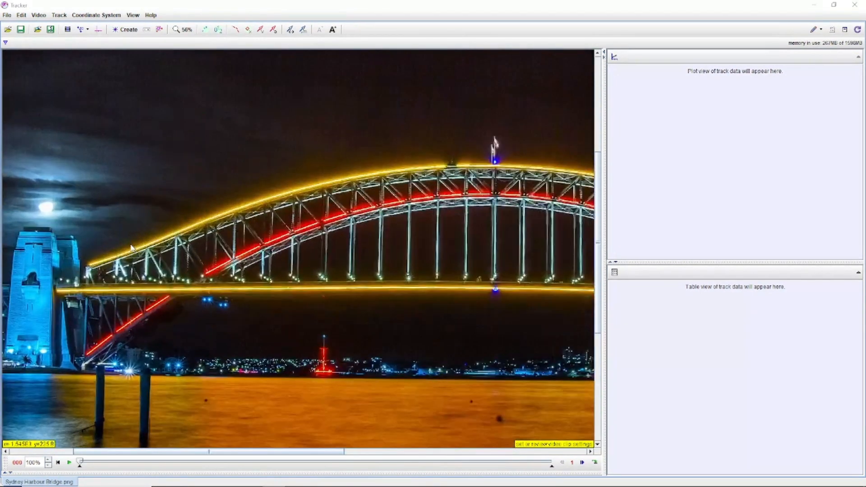
pyautogui.click(99, 30)
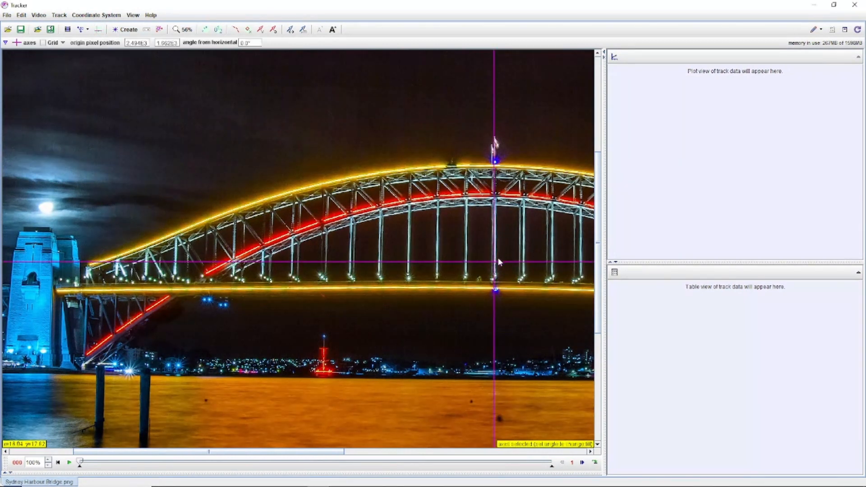
pyautogui.moveTo(495, 266); pyautogui.dragTo(89, 269)
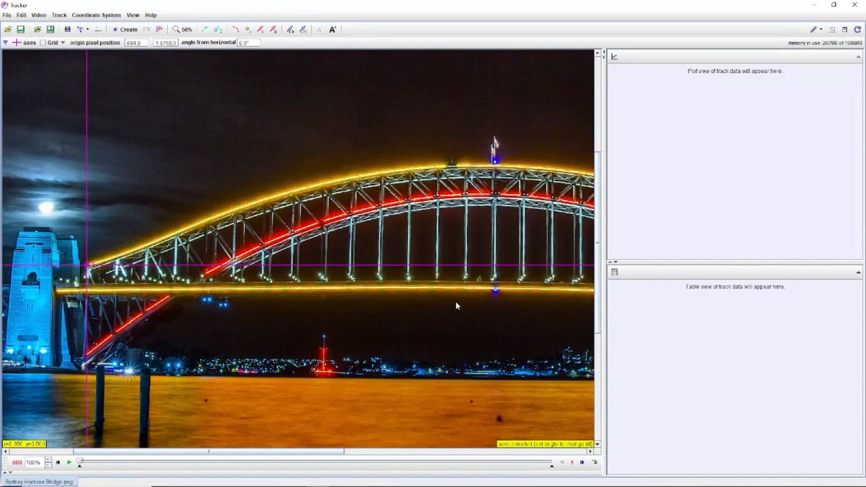
# Step: Tilt the x-axis to about -0.8° so that it passes through the right end of the upper arch
pyautogui.hscroll(10, 448, 303)
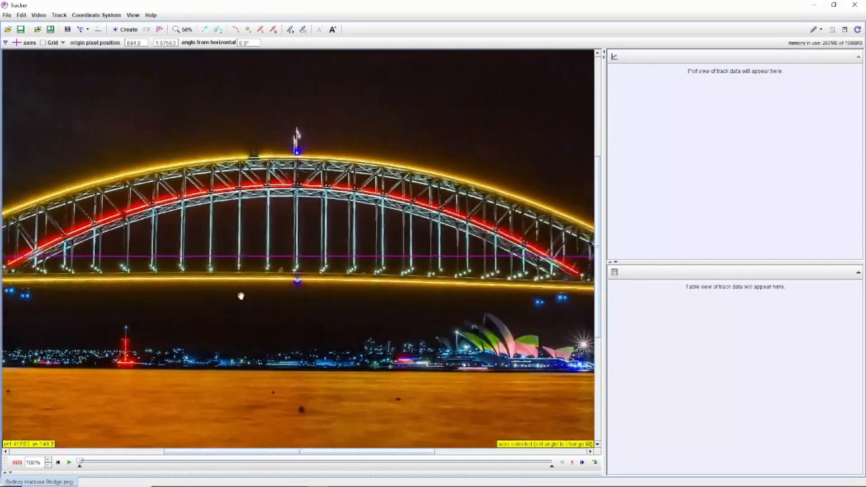
pyautogui.hscroll(8, 466, 308)
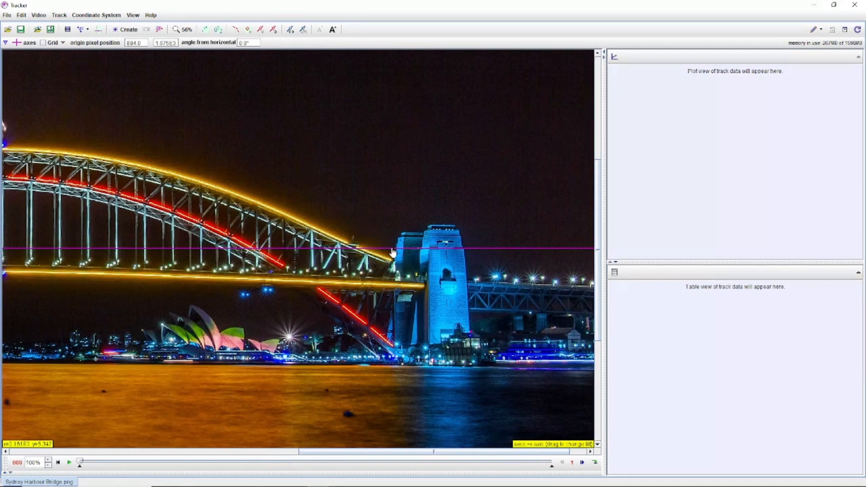
pyautogui.moveTo(392, 253); pyautogui.dragTo(393, 265)
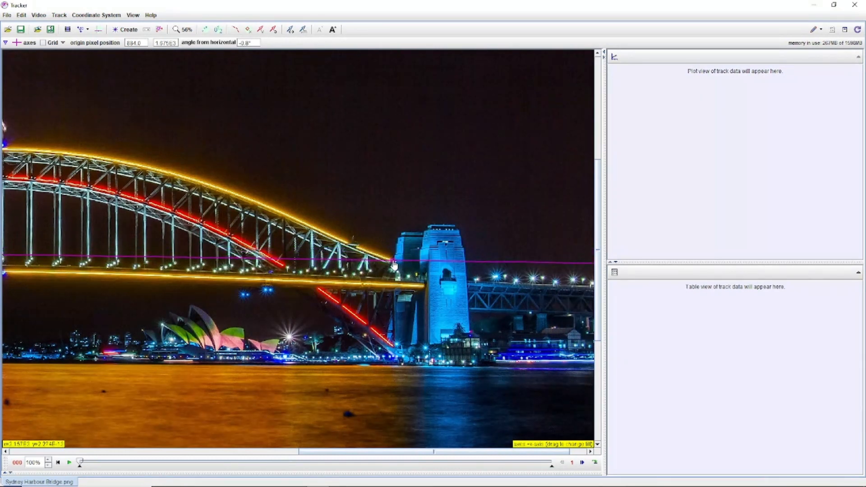
# Step: Create a new point mass track for the bridge arch
pyautogui.moveTo(88, 284); pyautogui.dragTo(343, 308)
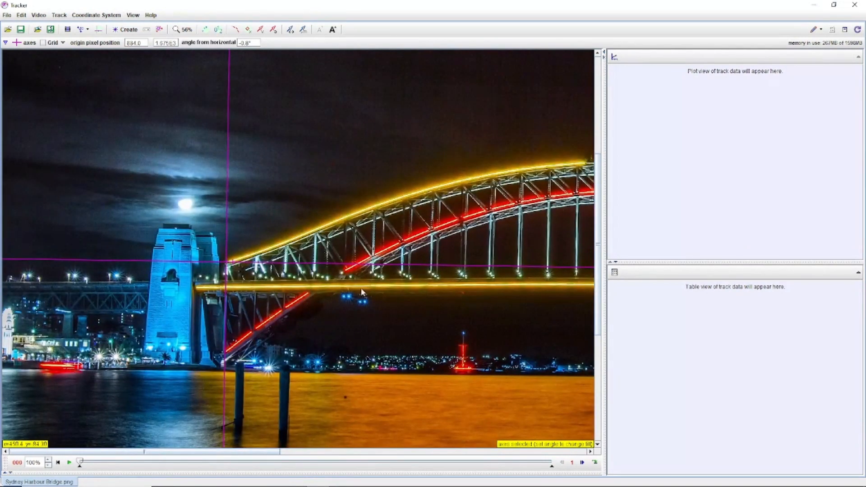
pyautogui.moveTo(396, 312); pyautogui.dragTo(35, 296)
pyautogui.moveTo(446, 302); pyautogui.dragTo(372, 292)
pyautogui.moveTo(257, 299); pyautogui.dragTo(477, 306)
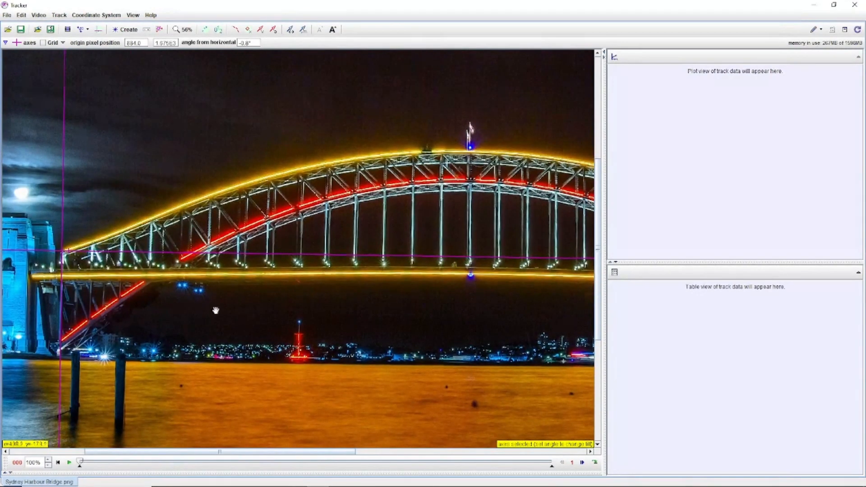
pyautogui.moveTo(215, 310); pyautogui.dragTo(326, 273)
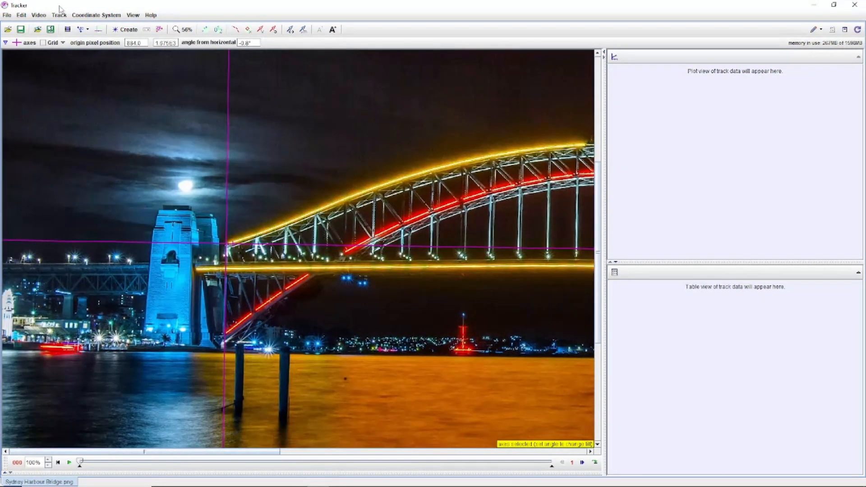
pyautogui.click(59, 15)
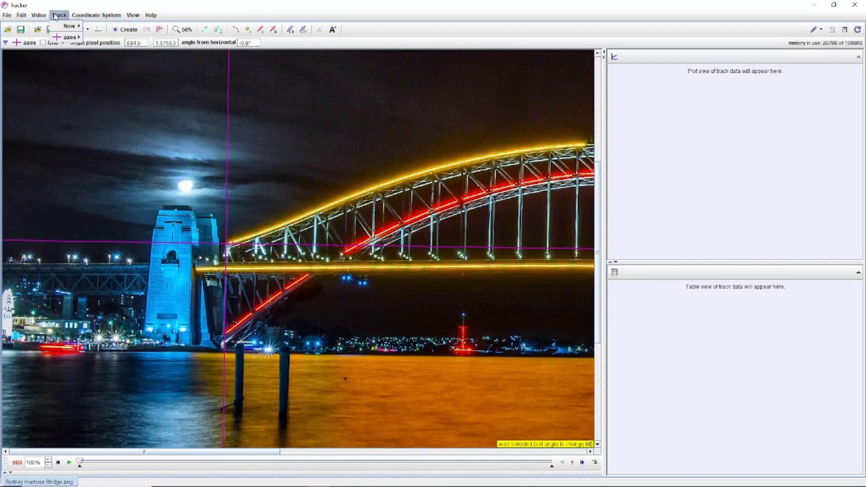
pyautogui.moveTo(37, 17)
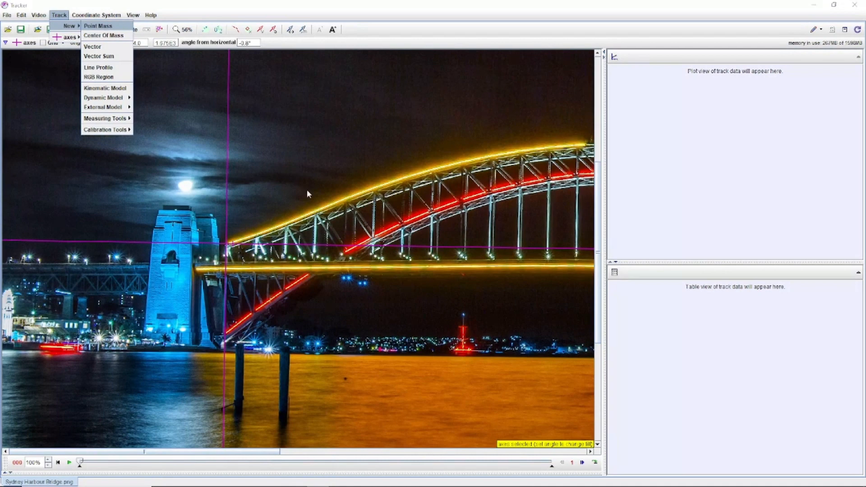
pyautogui.click(100, 26)
pyautogui.keyDown('shift'); pyautogui.click(228, 246); pyautogui.keyUp('shift')
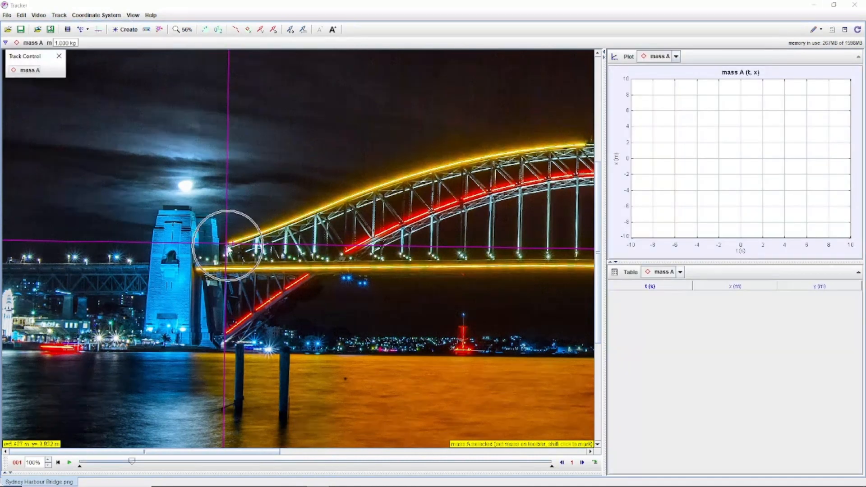
# Step: Mark the point mass at the axes origin on frame 1 and close the Autotracker
pyautogui.scroll(12, 227, 247)
pyautogui.scroll(3, 228, 248)
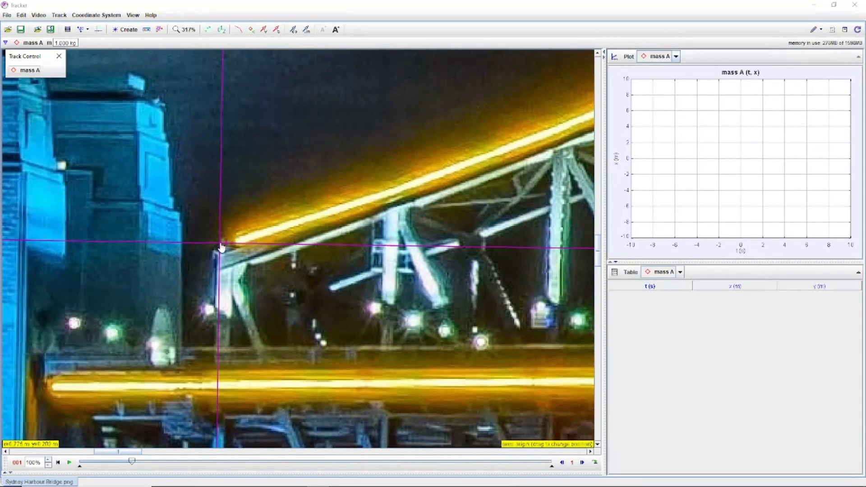
pyautogui.click(221, 246)
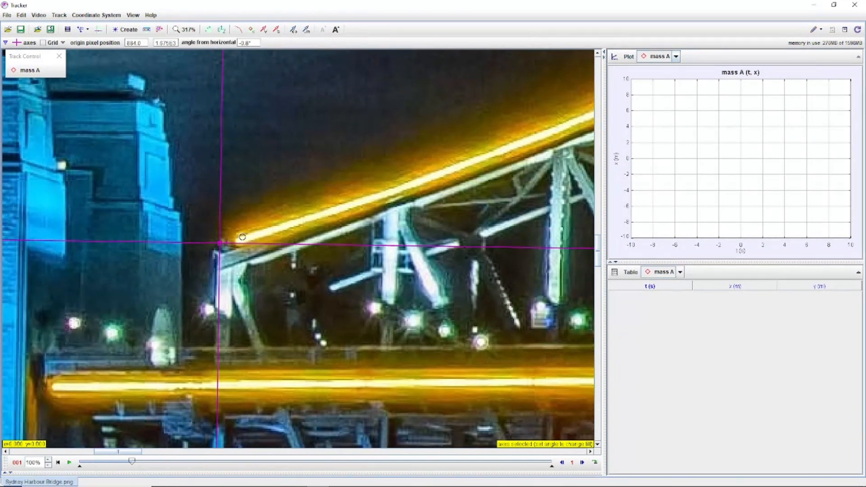
pyautogui.keyDown('ctrl'); pyautogui.keyDown('shift'); pyautogui.click(219, 243); pyautogui.keyUp('shift'); pyautogui.keyUp('ctrl')
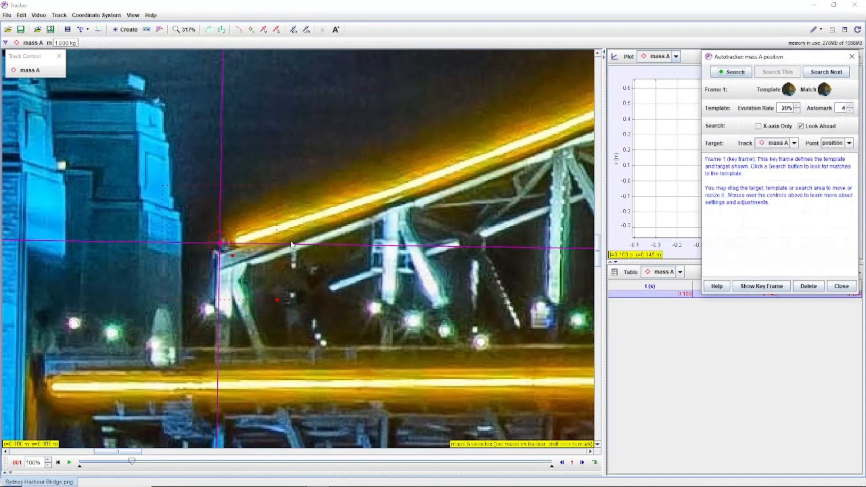
pyautogui.click(852, 57)
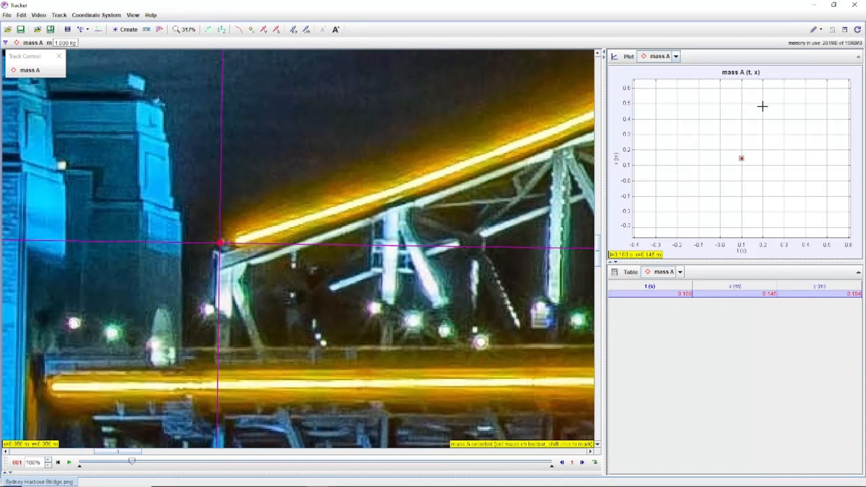
# Step: Replace the plot of the point mass with a Table View
pyautogui.click(614, 57)
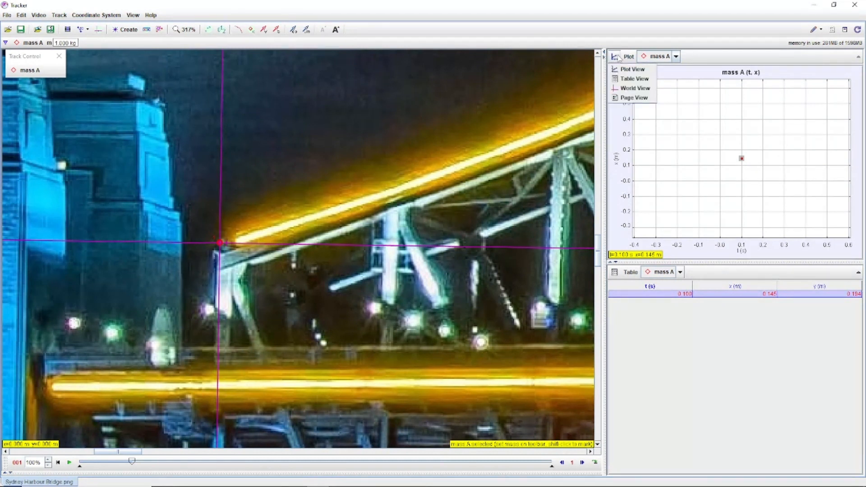
pyautogui.click(629, 77)
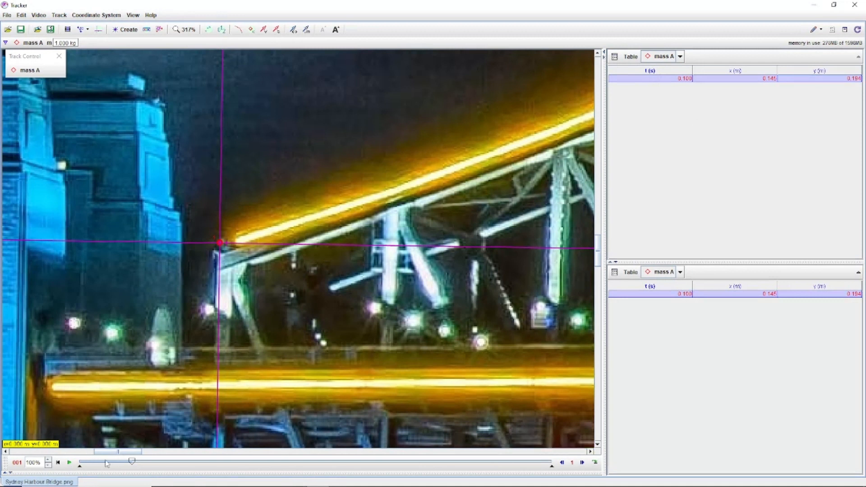
# Step: Return to frame 0 and try to mark the point mass at the axes origin there
pyautogui.moveTo(132, 463); pyautogui.dragTo(74, 468)
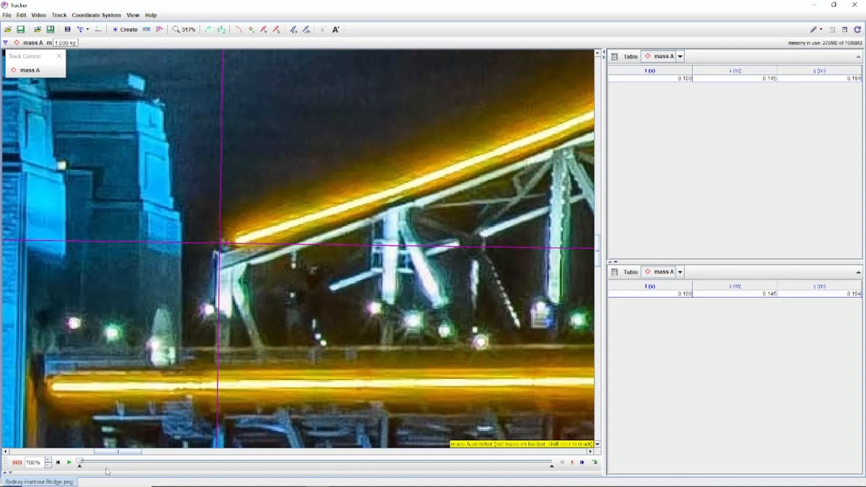
pyautogui.rightClick(680, 84)
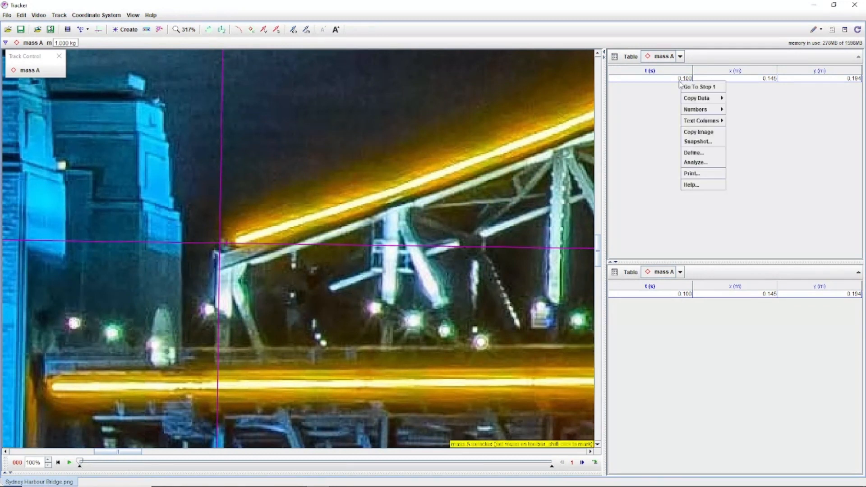
pyautogui.click(662, 80)
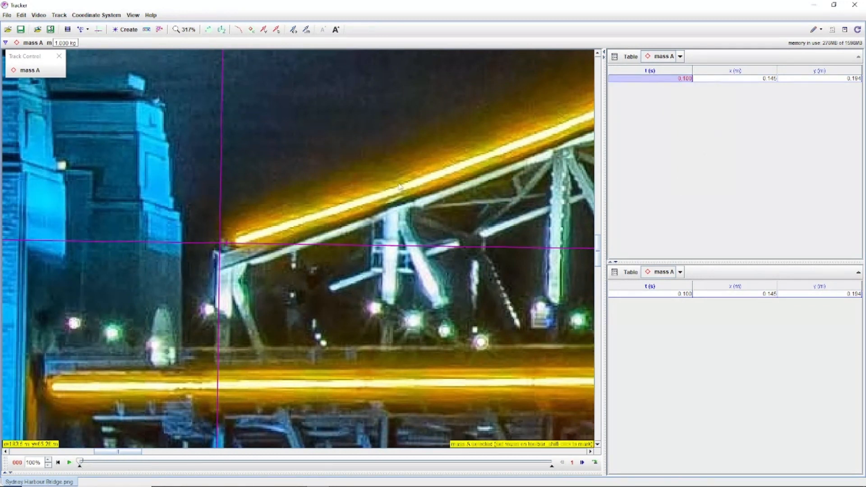
pyautogui.keyDown('shift'); pyautogui.click(220, 245); pyautogui.keyUp('shift')
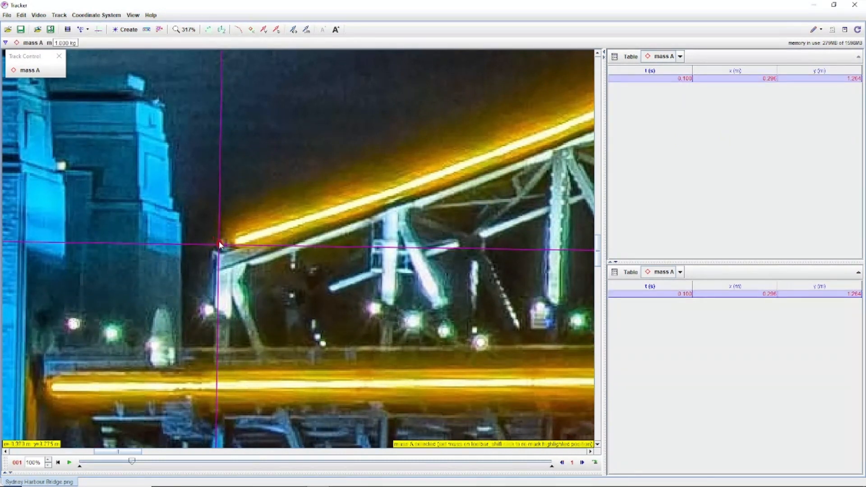
# Step: Delete the point mass's selected step at the axes origin on frame 1
pyautogui.click(220, 246)
pyautogui.rightClick(221, 246)
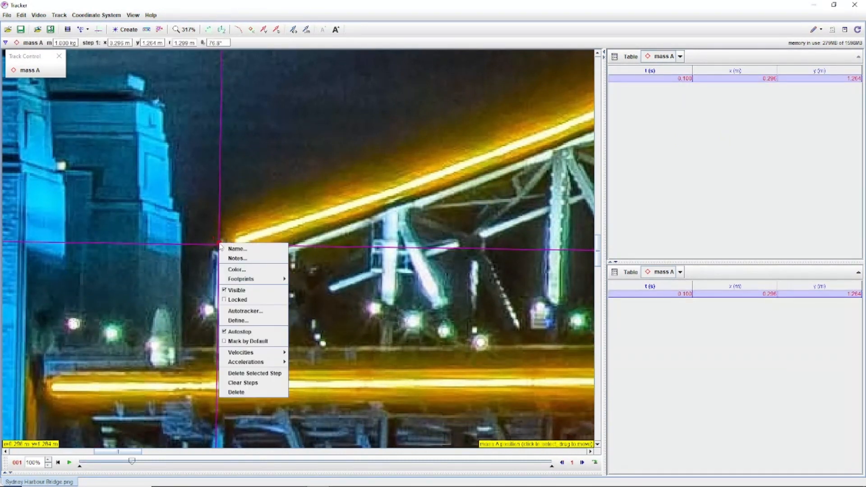
pyautogui.click(263, 374)
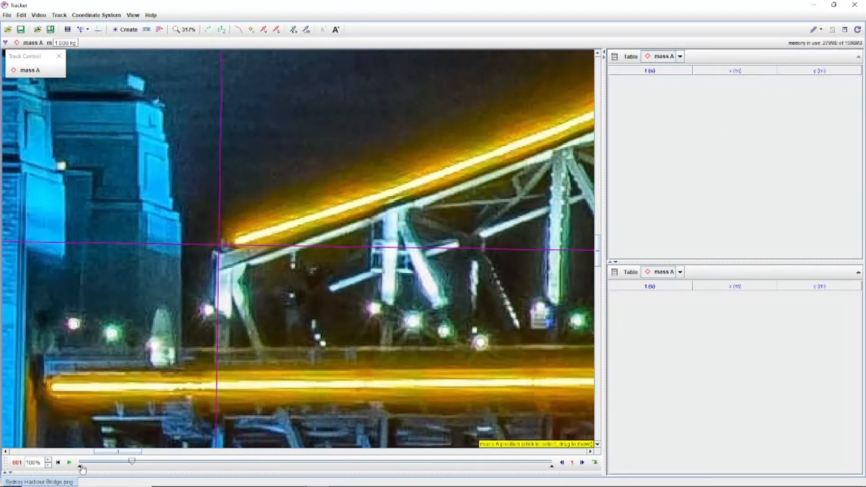
# Step: Mark the point mass at the axes origin on frame 0 and on the yellow arch at about (91 m, 28 m) on frame 1
pyautogui.moveTo(134, 461); pyautogui.dragTo(79, 464)
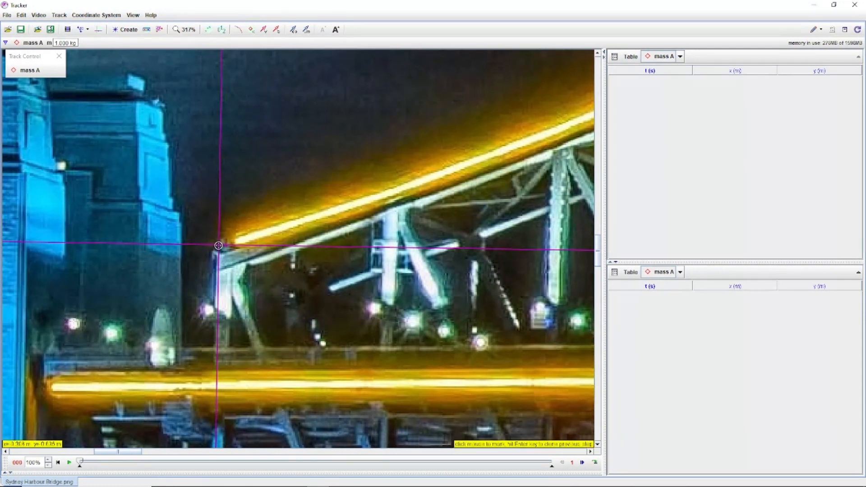
pyautogui.keyDown('ctrl'); pyautogui.keyDown('shift'); pyautogui.click(219, 245); pyautogui.keyUp('shift'); pyautogui.keyUp('ctrl')
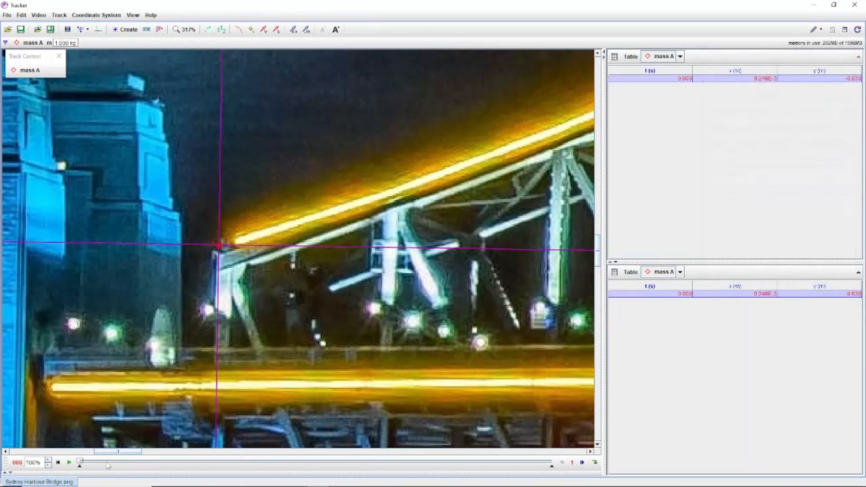
pyautogui.click(159, 463)
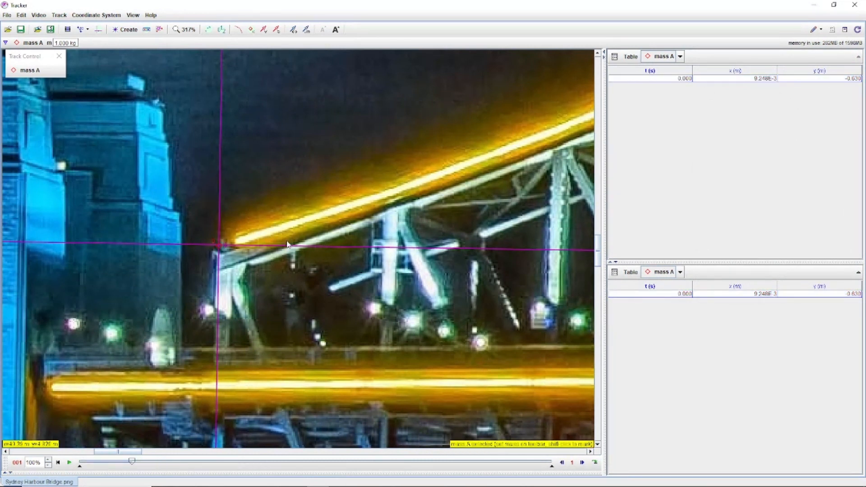
pyautogui.press('shift')
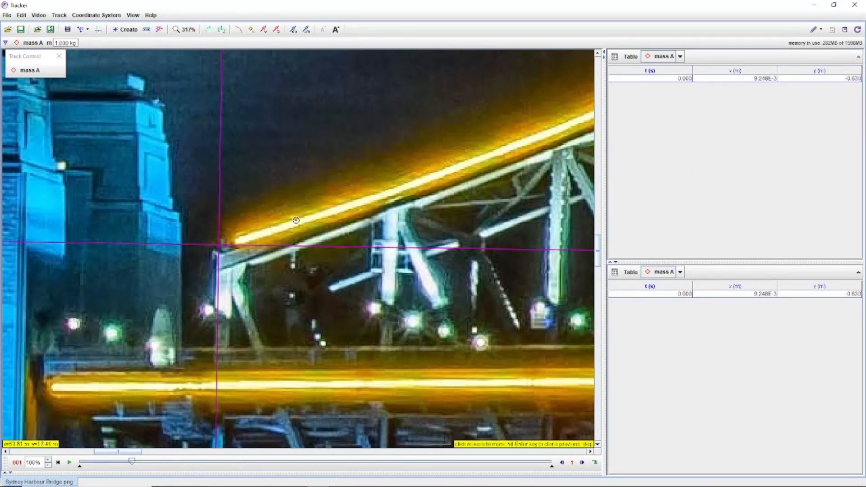
pyautogui.keyDown('ctrl'); pyautogui.keyDown('shift'); pyautogui.click(348, 205); pyautogui.keyUp('shift'); pyautogui.keyUp('ctrl')
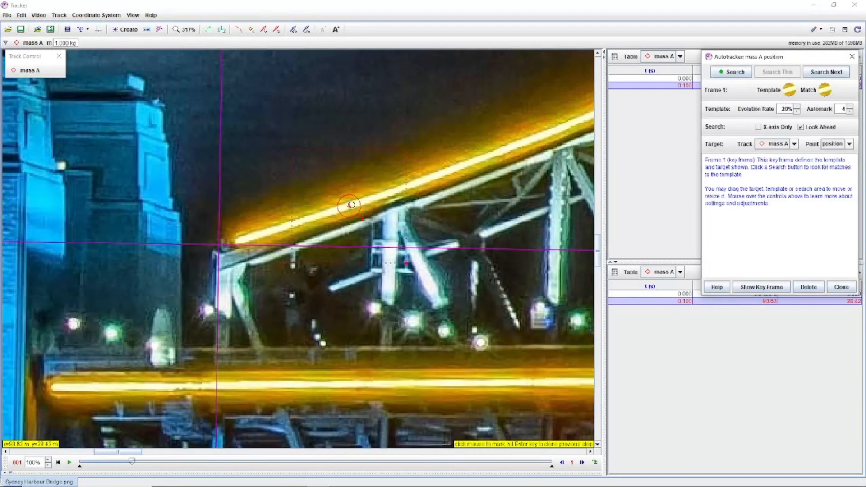
# Step: Mark the point mass on the yellow upper arch at about (169 m, 57 m) on frame 2
pyautogui.moveTo(448, 178); pyautogui.dragTo(214, 257)
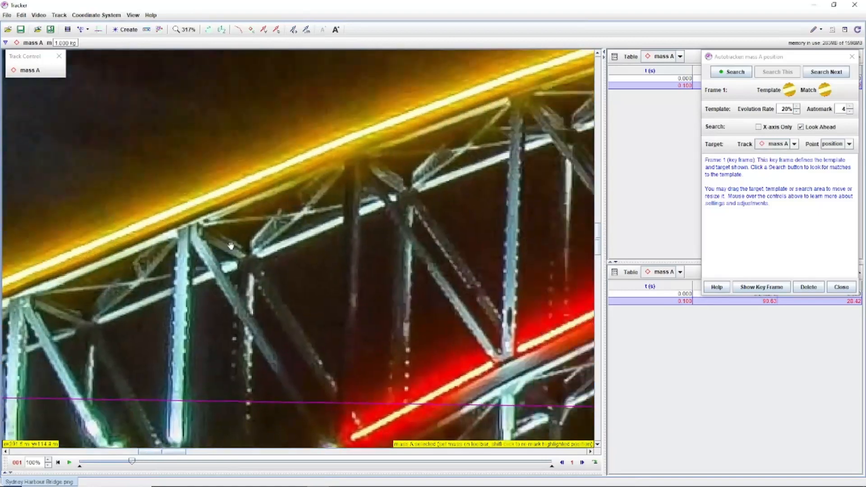
pyautogui.moveTo(479, 186); pyautogui.dragTo(412, 232)
pyautogui.moveTo(165, 248); pyautogui.dragTo(457, 188)
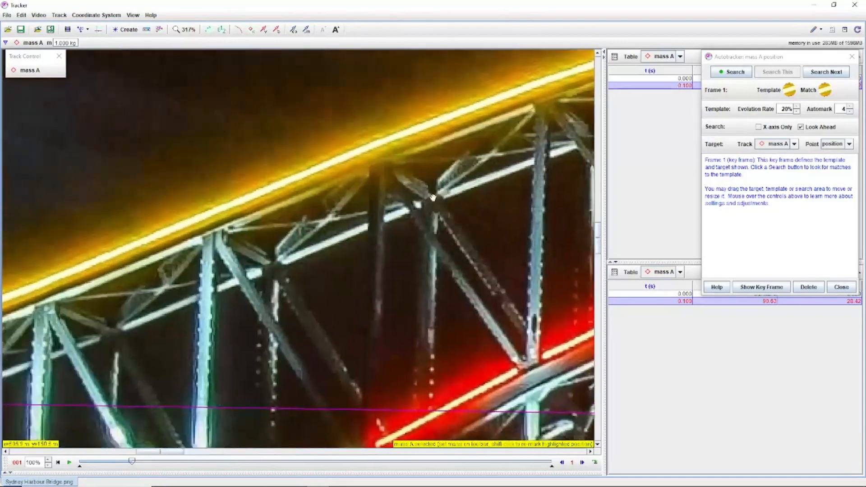
pyautogui.moveTo(235, 264); pyautogui.dragTo(448, 211)
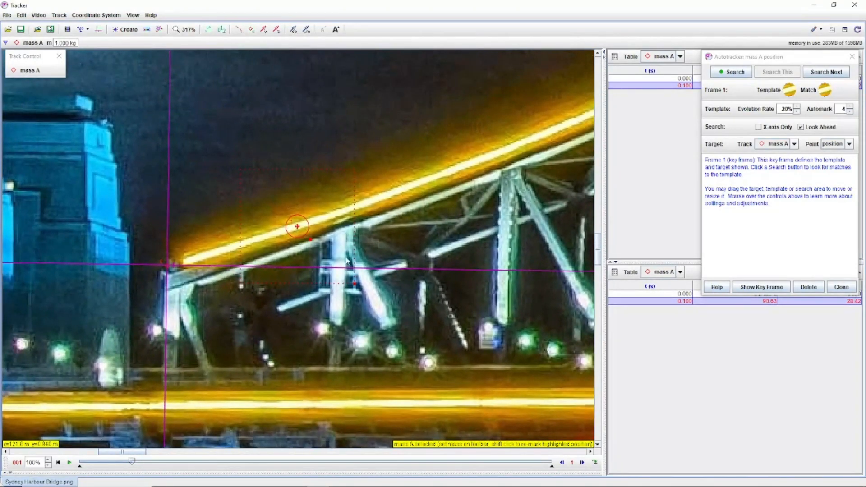
pyautogui.moveTo(505, 229); pyautogui.dragTo(458, 235)
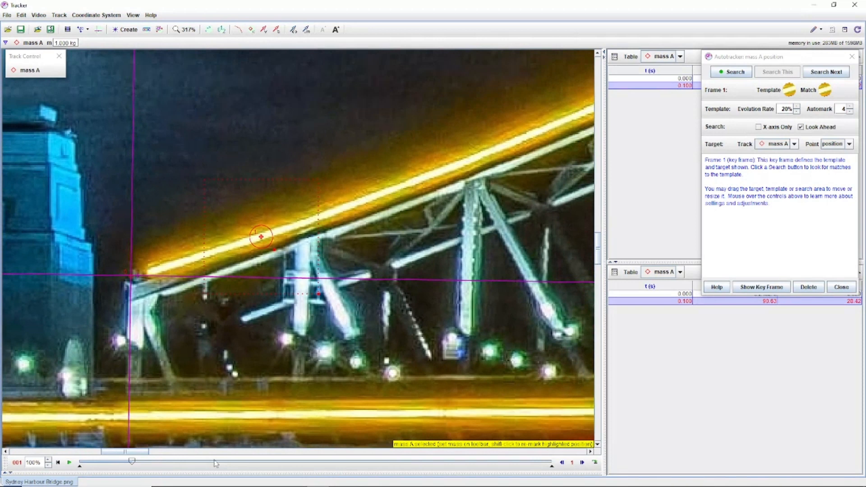
pyautogui.click(216, 463)
pyautogui.click(851, 57)
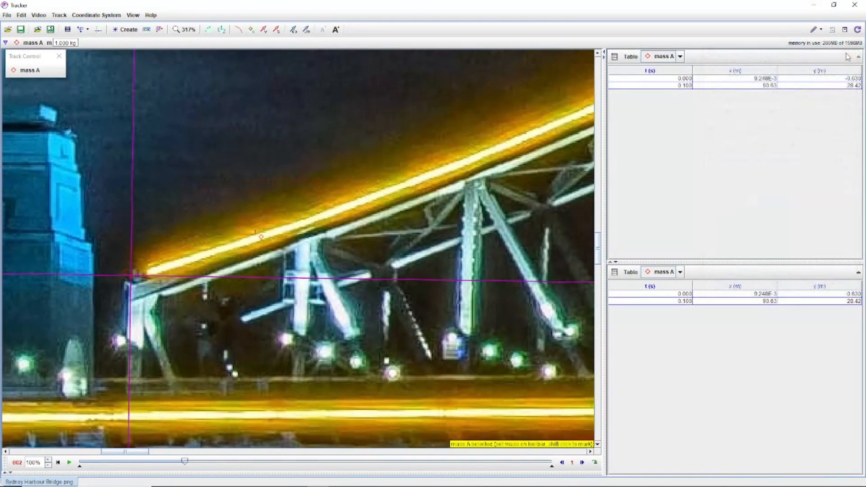
pyautogui.keyDown('ctrl'); pyautogui.keyDown('shift'); pyautogui.click(373, 198); pyautogui.keyUp('shift'); pyautogui.keyUp('ctrl')
pyautogui.click(851, 56)
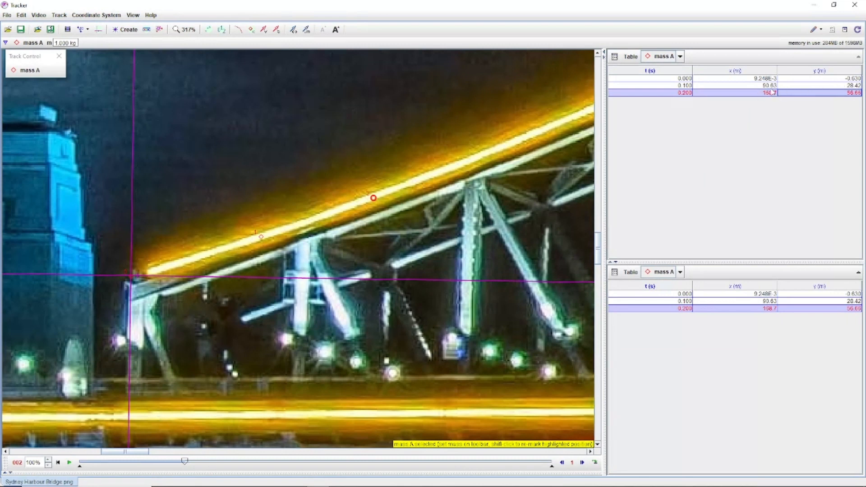
# Step: Mark the point mass farther up the yellow arch at about (261 m, 95 m) on frame 3 and (346 m, 132 m) on frame 4
pyautogui.moveTo(523, 186); pyautogui.dragTo(377, 210)
pyautogui.click(235, 461)
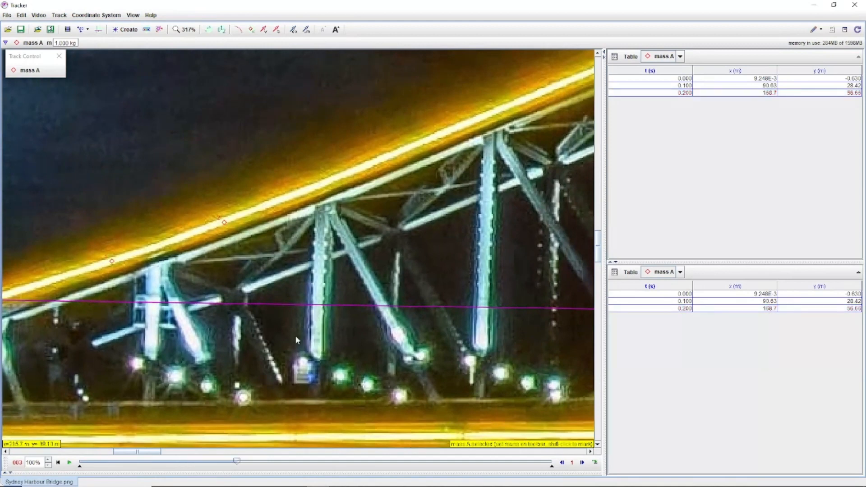
pyautogui.keyDown('ctrl'); pyautogui.keyDown('shift'); pyautogui.click(356, 169); pyautogui.keyUp('shift'); pyautogui.keyUp('ctrl')
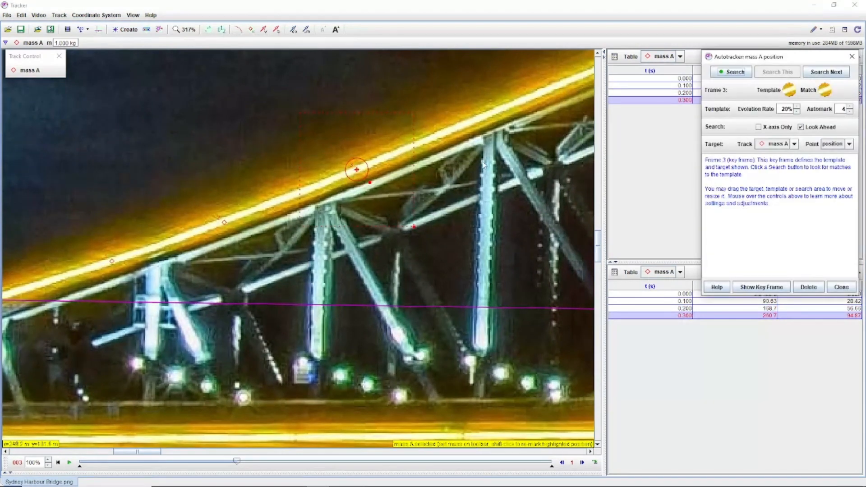
pyautogui.moveTo(358, 168); pyautogui.dragTo(217, 244)
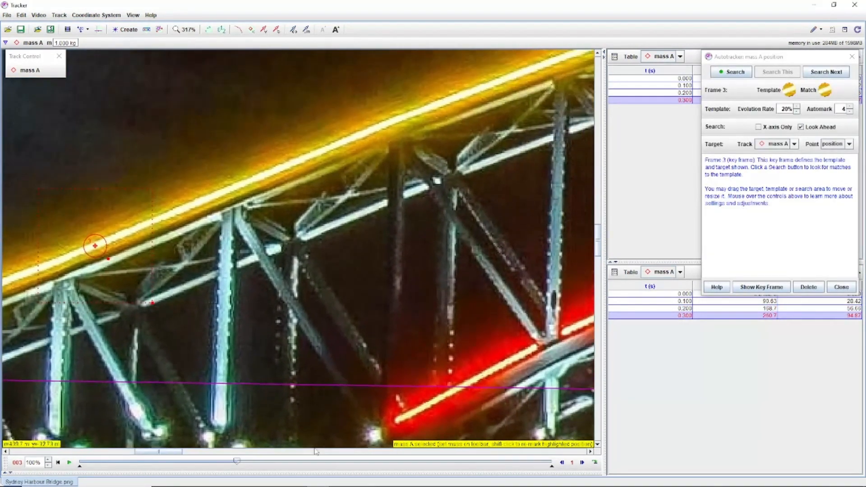
pyautogui.click(359, 463)
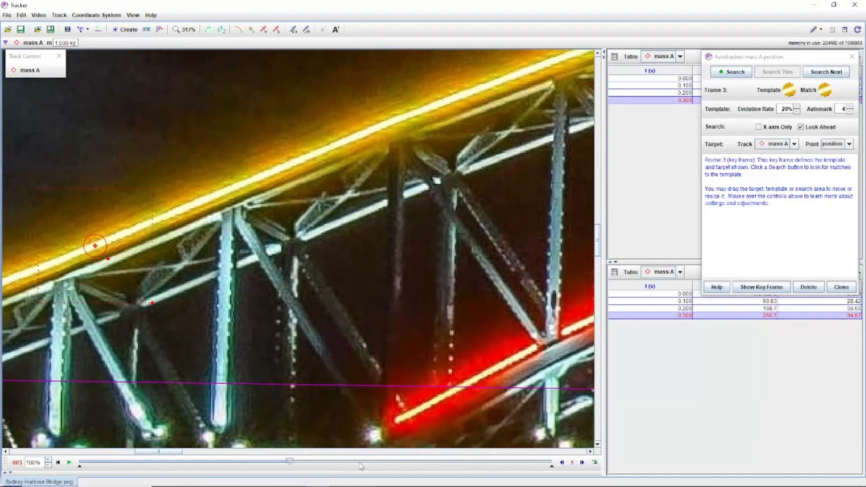
pyautogui.keyDown('ctrl'); pyautogui.keyDown('shift'); pyautogui.click(219, 196); pyautogui.keyUp('shift'); pyautogui.keyUp('ctrl')
pyautogui.moveTo(219, 197); pyautogui.dragTo(219, 194)
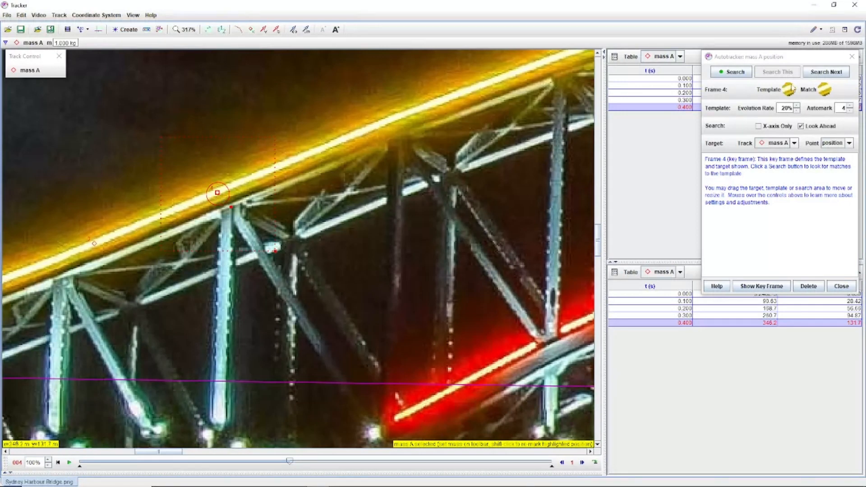
pyautogui.click(852, 56)
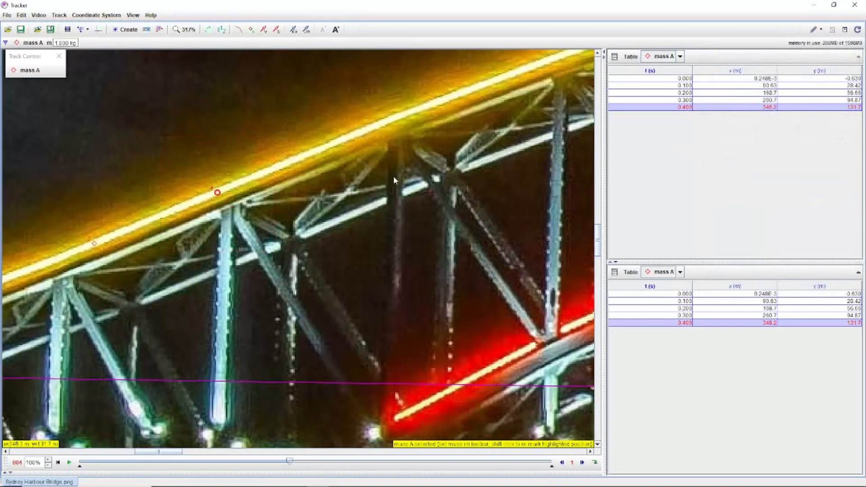
# Step: Mark the point mass on the yellow arch at about (452 m, 177 m) on frame 5 and (517 m, 204 m) on frame 6
pyautogui.moveTo(394, 179); pyautogui.dragTo(344, 222)
pyautogui.click(354, 462)
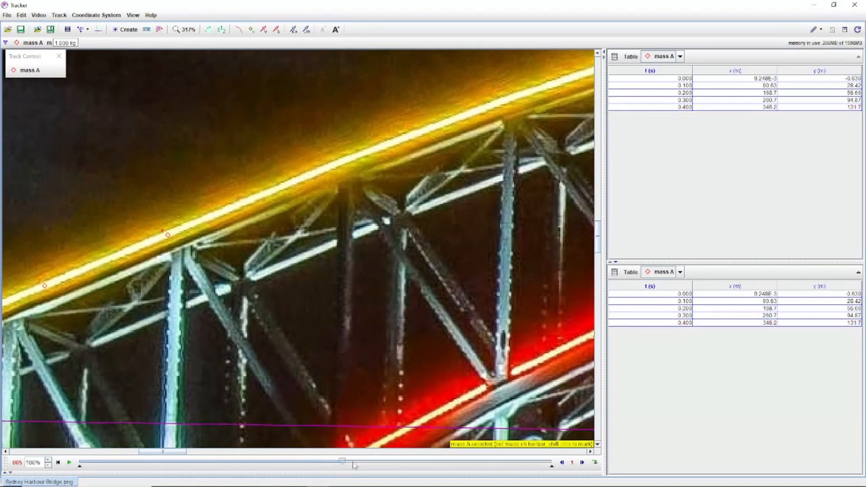
pyautogui.keyDown('ctrl'); pyautogui.keyDown('shift'); pyautogui.click(320, 172); pyautogui.keyUp('shift'); pyautogui.keyUp('ctrl')
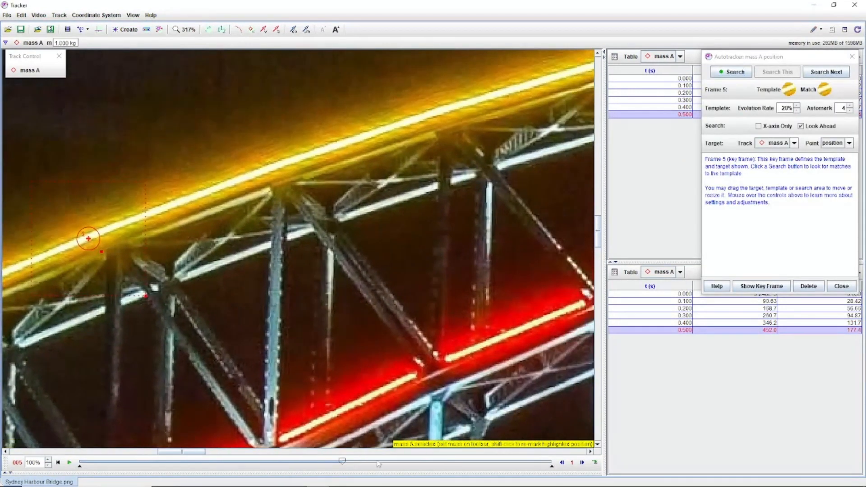
pyautogui.click(397, 463)
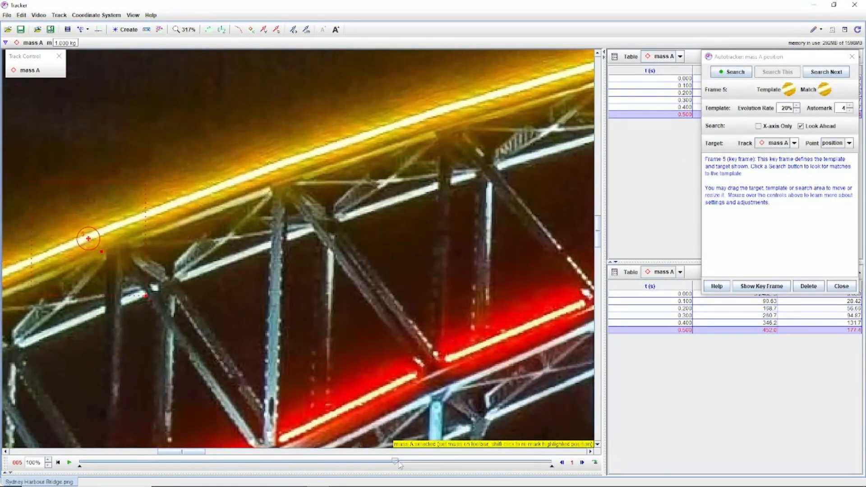
pyautogui.keyDown('ctrl'); pyautogui.keyDown('shift'); pyautogui.click(181, 202); pyautogui.keyUp('shift'); pyautogui.keyUp('ctrl')
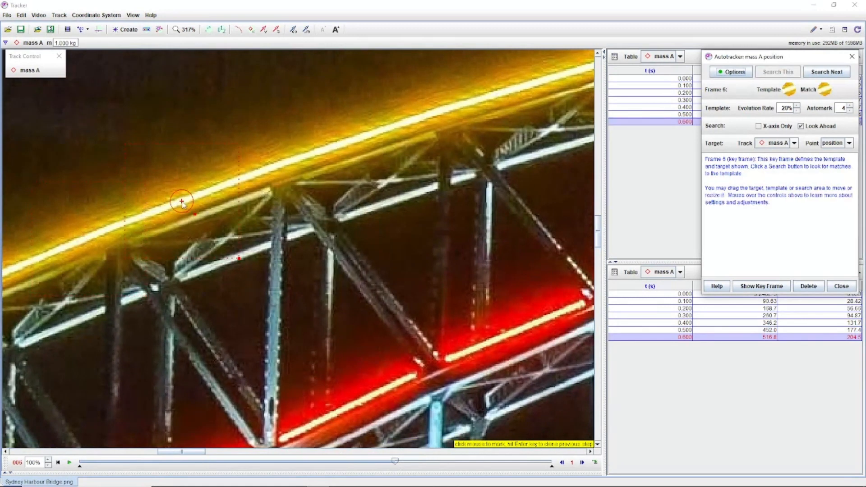
# Step: Mark the point mass on the yellow arch at about (587 m, 233 m) on frame 7 and (663 m, 258 m) on frame 8
pyautogui.click(454, 463)
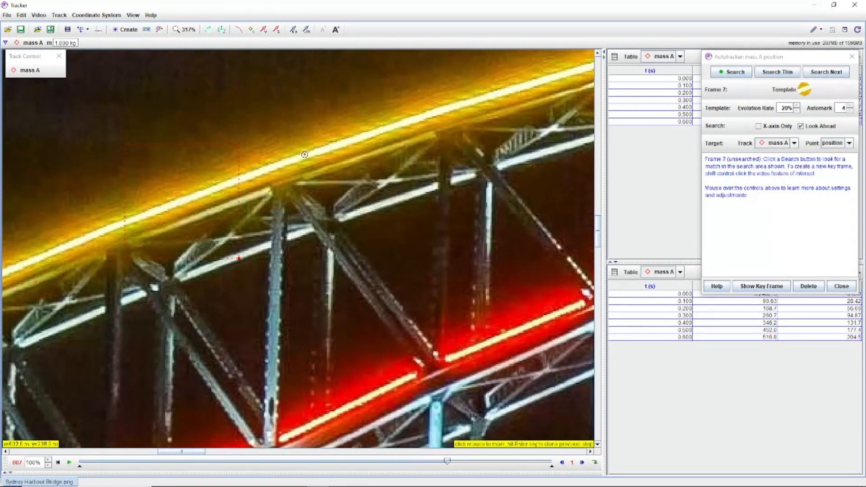
pyautogui.keyDown('ctrl'); pyautogui.keyDown('shift'); pyautogui.click(284, 163); pyautogui.keyUp('shift'); pyautogui.keyUp('ctrl')
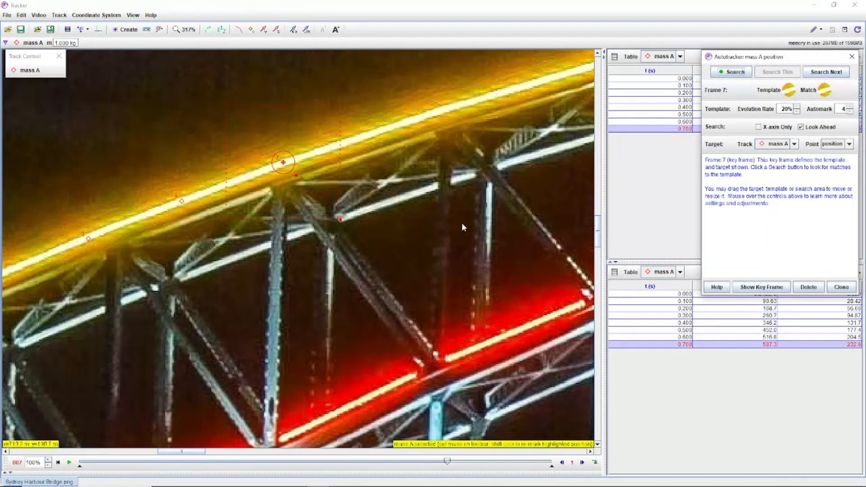
pyautogui.moveTo(436, 177); pyautogui.dragTo(302, 198)
pyautogui.click(507, 465)
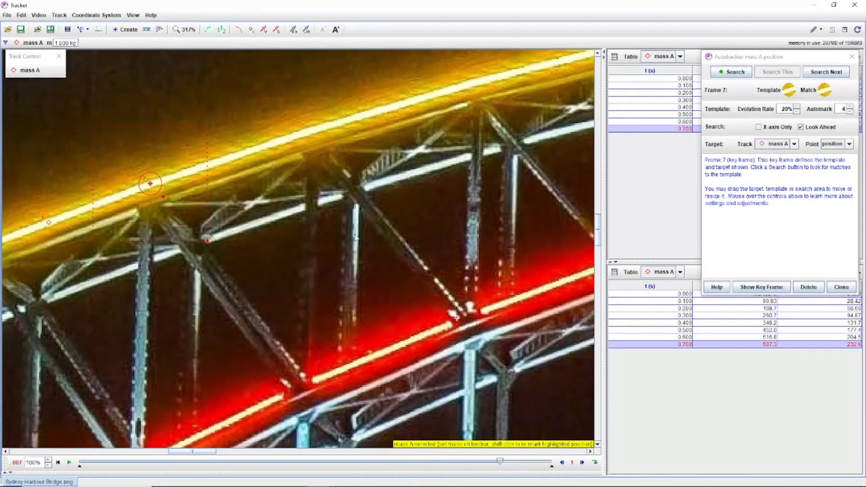
pyautogui.keyDown('ctrl'); pyautogui.keyDown('shift'); pyautogui.click(259, 149); pyautogui.keyUp('shift'); pyautogui.keyUp('ctrl')
# Step: Mark the point mass on the yellow arch at about (752 m, 288 m) on frame 9
pyautogui.moveTo(397, 173); pyautogui.dragTo(254, 198)
pyautogui.click(533, 465)
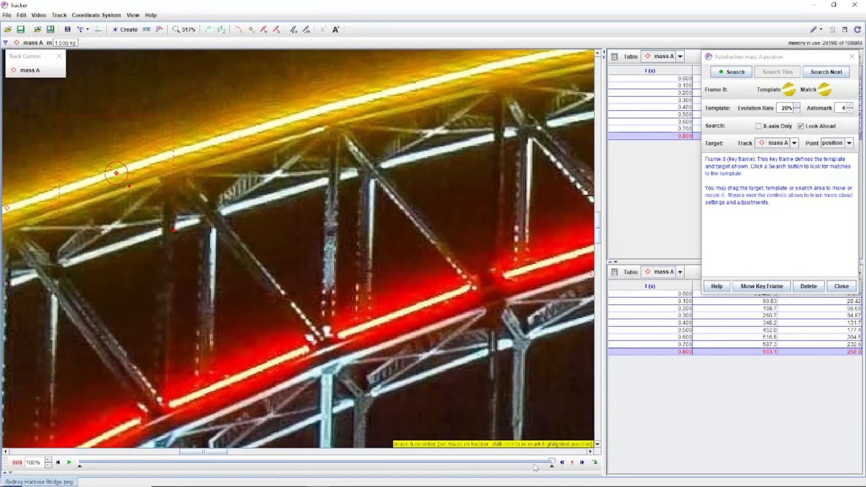
pyautogui.keyDown('ctrl'); pyautogui.keyDown('shift'); pyautogui.click(245, 133); pyautogui.keyUp('shift'); pyautogui.keyUp('ctrl')
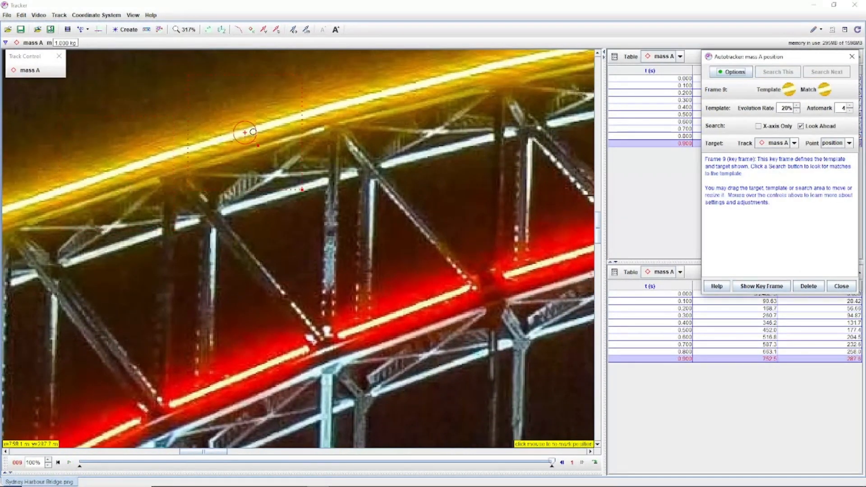
# Step: Extend the video clip by setting its end frame to 30 in the clip settings
pyautogui.scroll(-10, 378, 204)
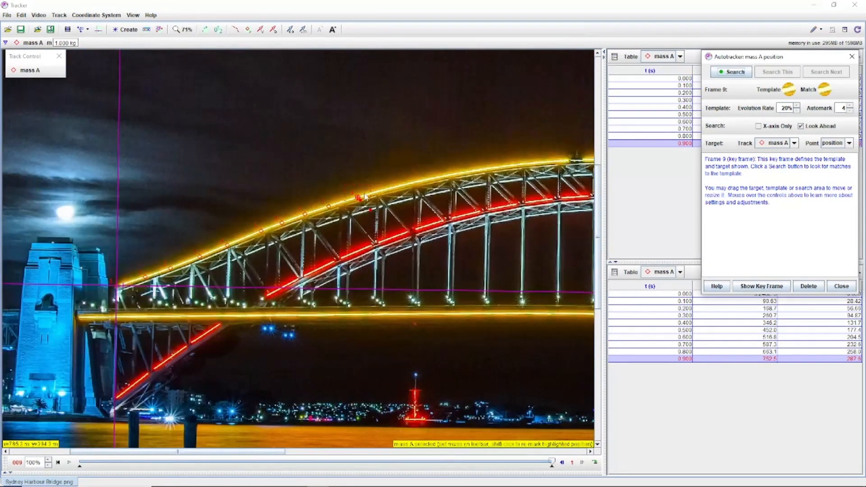
pyautogui.moveTo(465, 214); pyautogui.dragTo(284, 216)
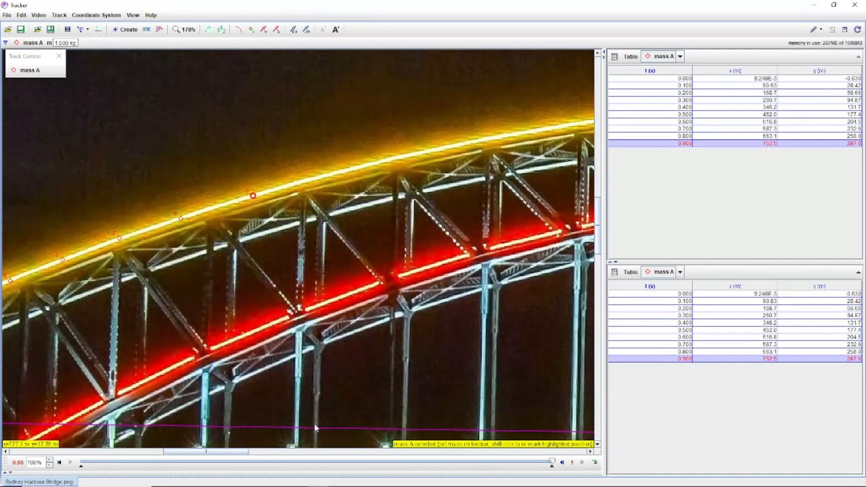
pyautogui.click(68, 30)
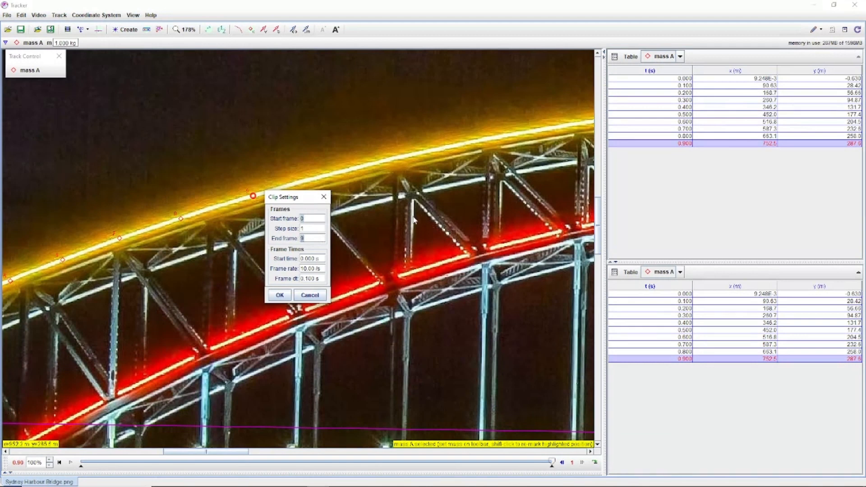
pyautogui.write('30')
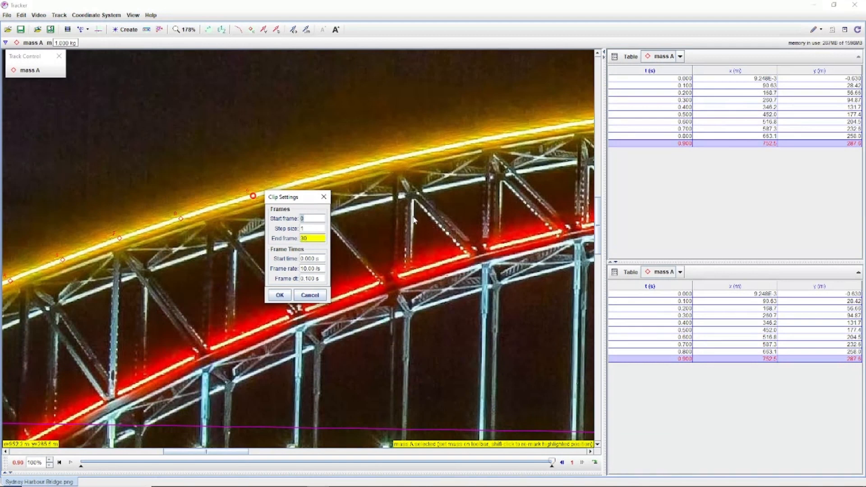
pyautogui.click(280, 296)
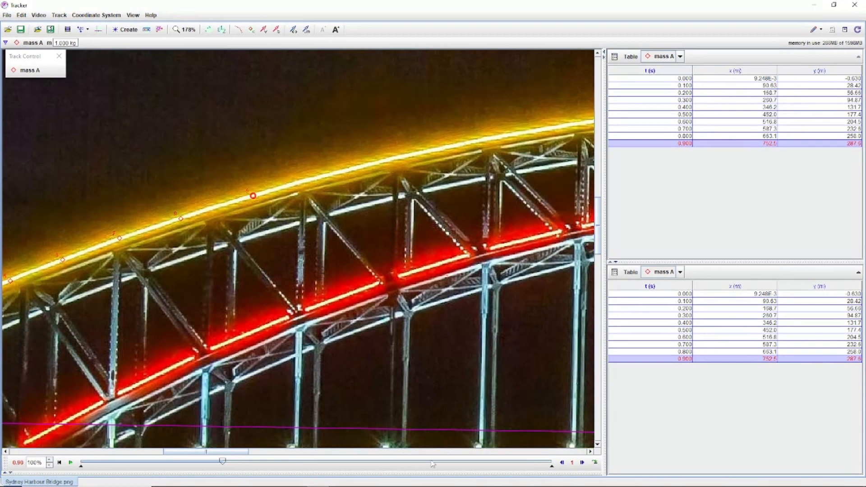
# Step: Mark the point mass on the yellow arch at about (900 m, 329 m) on frame 10 and (1018 m, 355 m) on frame 11
pyautogui.moveTo(451, 357); pyautogui.dragTo(309, 384)
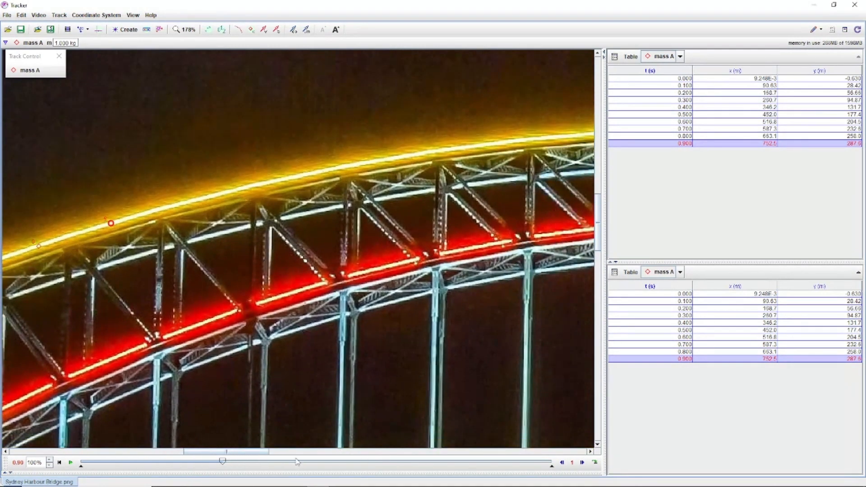
pyautogui.click(296, 464)
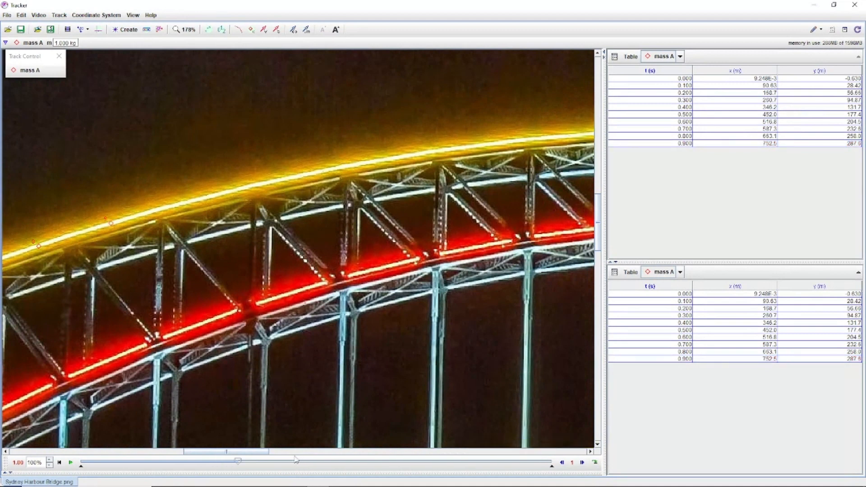
pyautogui.keyDown('ctrl'); pyautogui.keyDown('shift'); pyautogui.click(229, 192); pyautogui.keyUp('shift'); pyautogui.keyUp('ctrl')
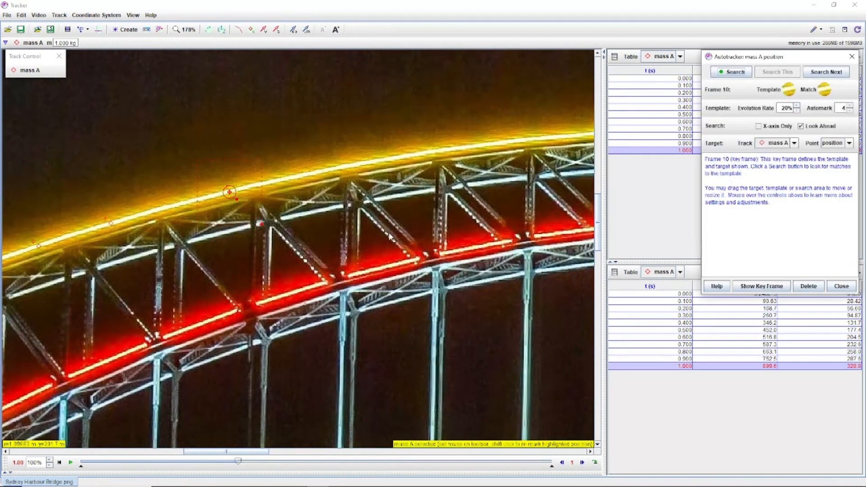
pyautogui.hscroll(3, 355, 453)
pyautogui.click(357, 461)
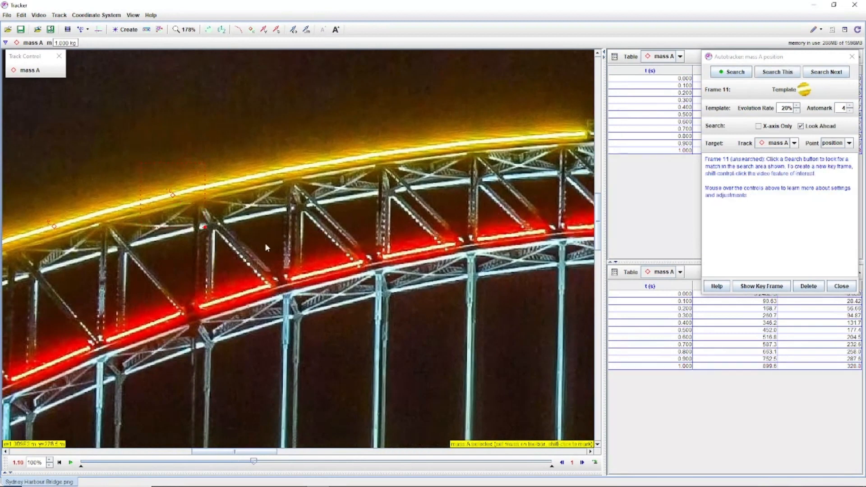
pyautogui.keyDown('ctrl'); pyautogui.keyDown('shift'); pyautogui.click(268, 175); pyautogui.keyUp('shift'); pyautogui.keyUp('ctrl')
# Step: Mark the point mass on the yellow arch at about (1126 m, 376 m) on frame 12 and dismiss the Autotracker
pyautogui.click(345, 462)
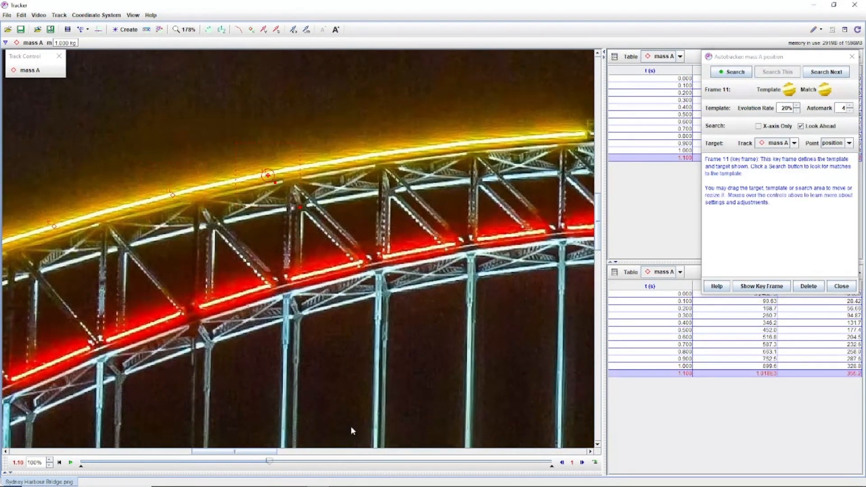
pyautogui.keyDown('ctrl'); pyautogui.keyDown('shift'); pyautogui.click(355, 159); pyautogui.keyUp('shift'); pyautogui.keyUp('ctrl')
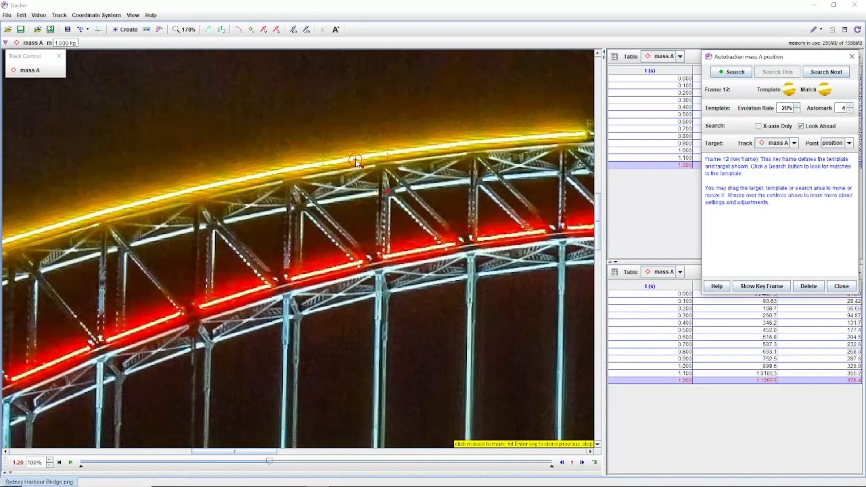
pyautogui.moveTo(463, 211); pyautogui.dragTo(310, 221)
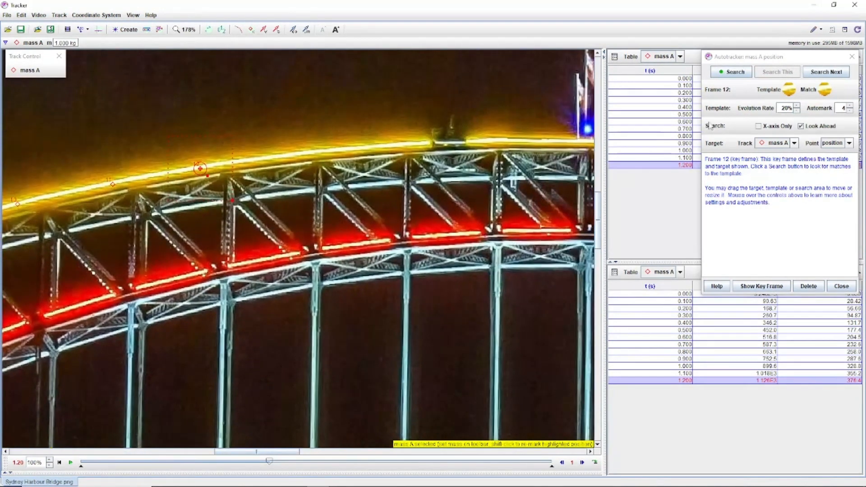
pyautogui.click(851, 56)
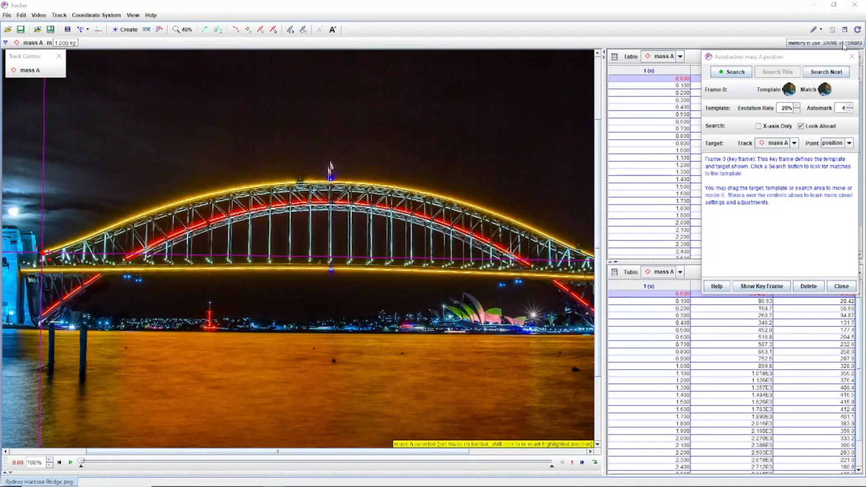
# Step: Dismiss the Autotracker and review the table of x and y coordinates for the whole arch
pyautogui.click(852, 56)
pyautogui.scroll(-2, 712, 157)
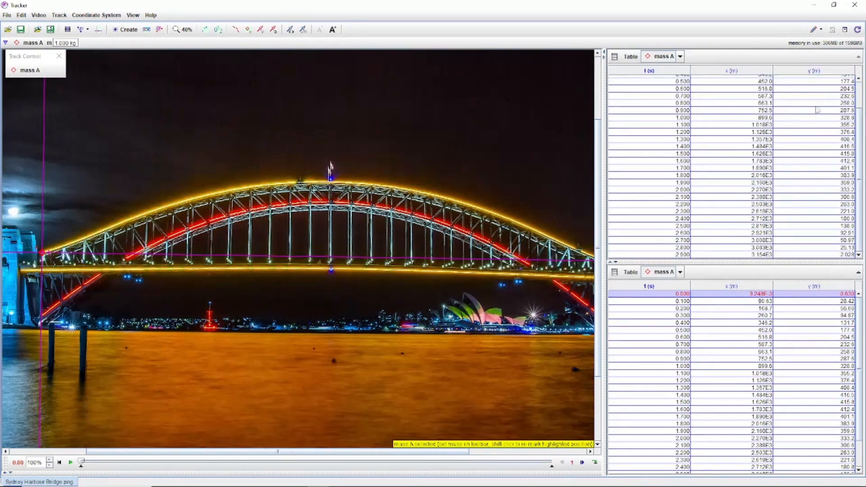
# Step: Play the clip to its end and examine how closely the marked points follow the yellow arch's right half
pyautogui.scroll(2, 818, 110)
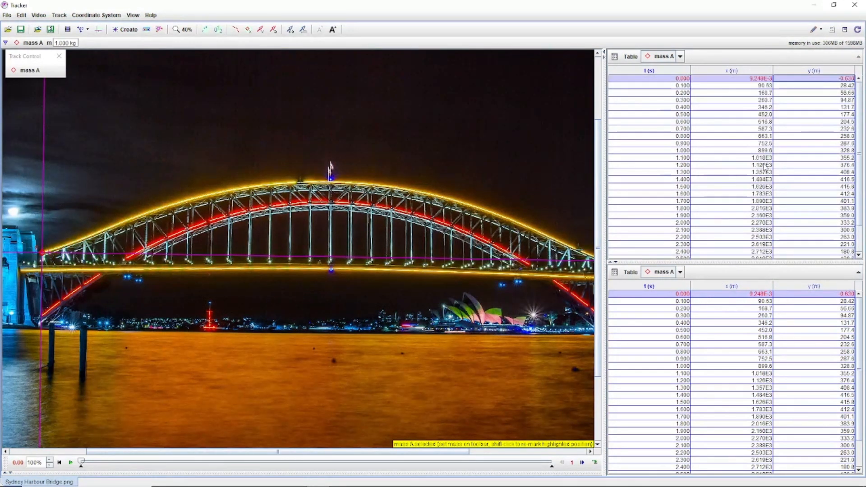
pyautogui.click(70, 462)
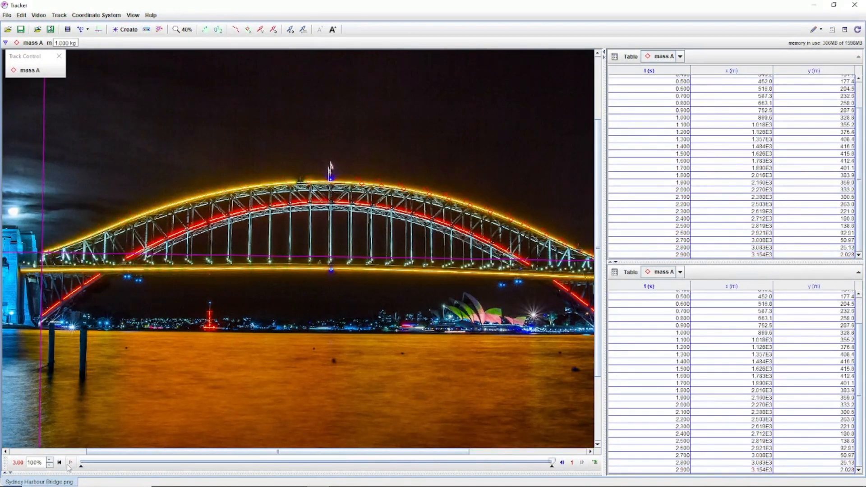
pyautogui.moveTo(415, 318); pyautogui.dragTo(284, 320)
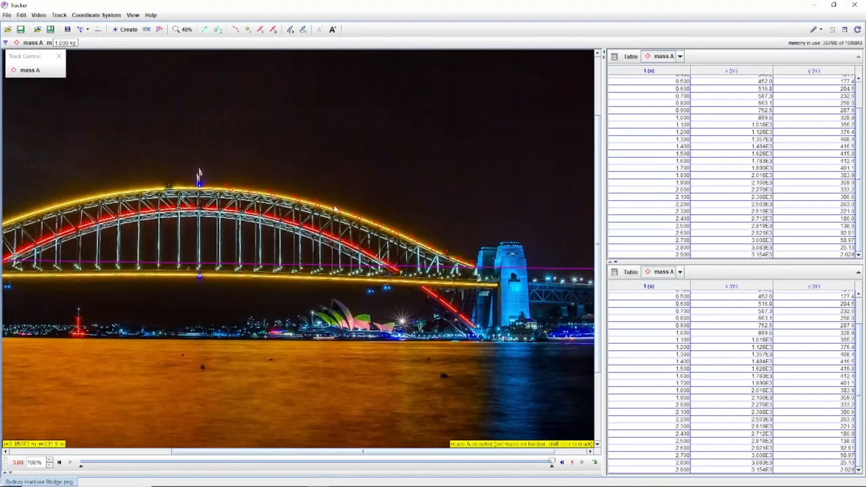
pyautogui.scroll(15, 331, 201)
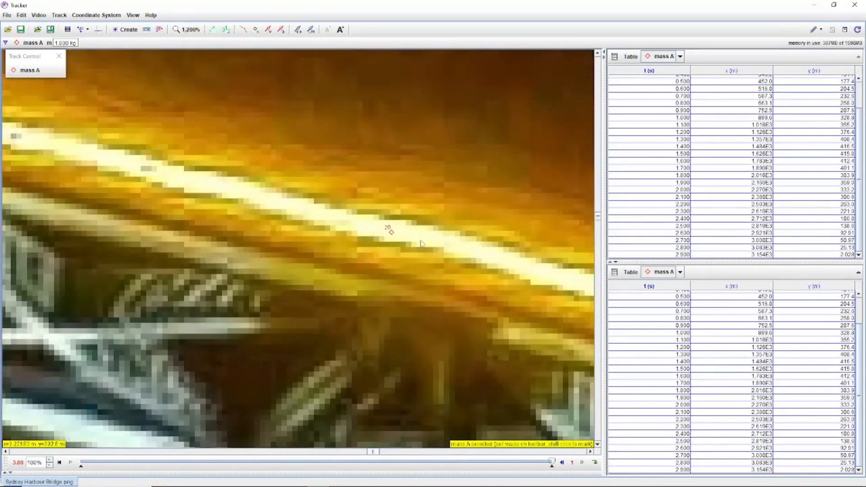
pyautogui.moveTo(194, 217); pyautogui.dragTo(282, 246)
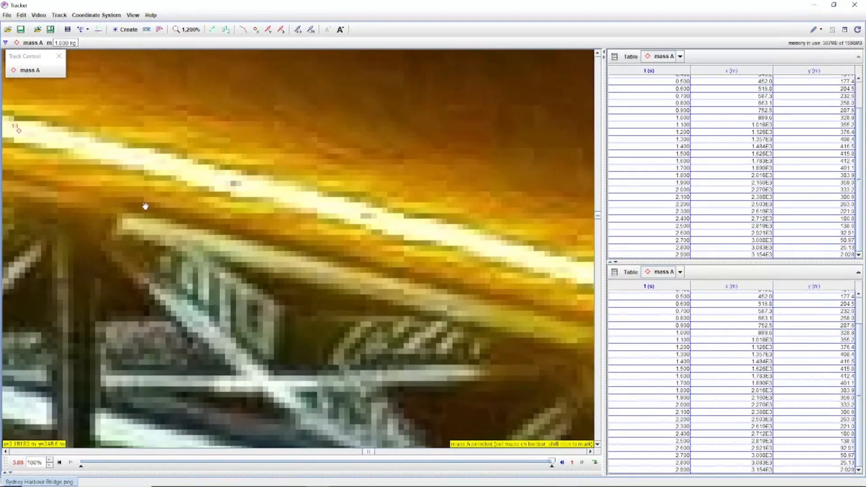
pyautogui.scroll(-5, 334, 238)
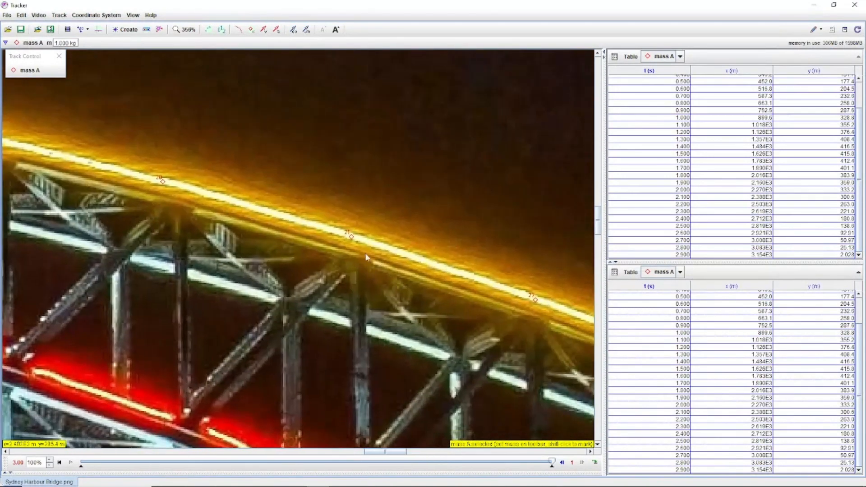
pyautogui.moveTo(431, 278); pyautogui.dragTo(218, 191)
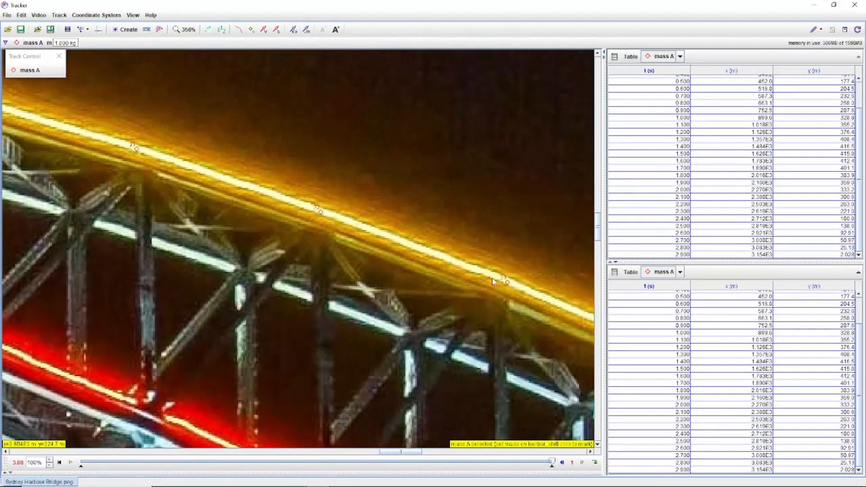
pyautogui.moveTo(479, 309); pyautogui.dragTo(334, 256)
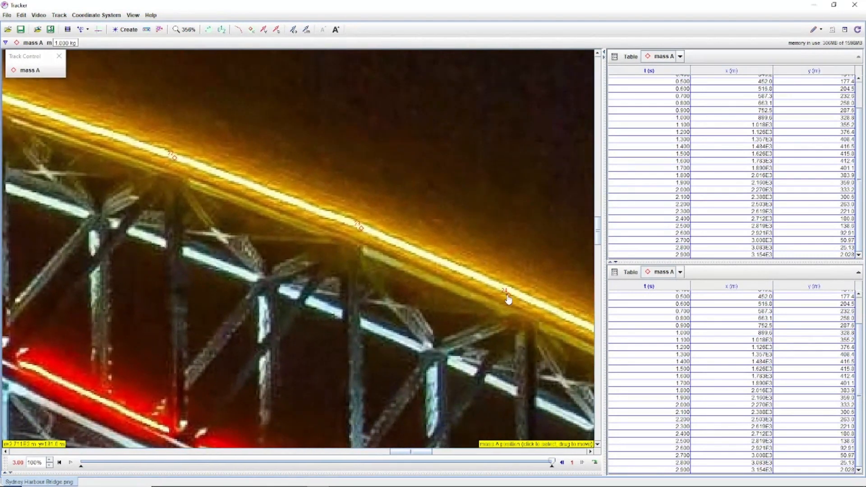
# Step: Nudge the point mass position of frame 24 slightly up onto the yellow arch, to about (2713 m, 183 m)
pyautogui.click(507, 297)
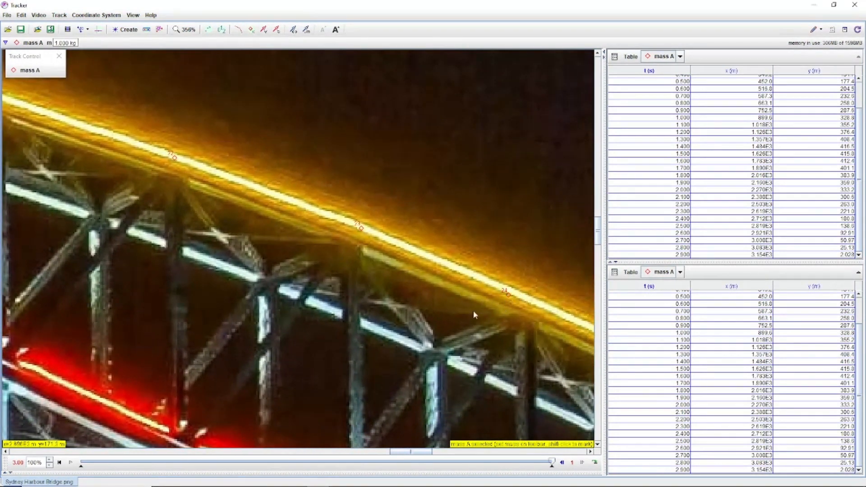
pyautogui.click(507, 296)
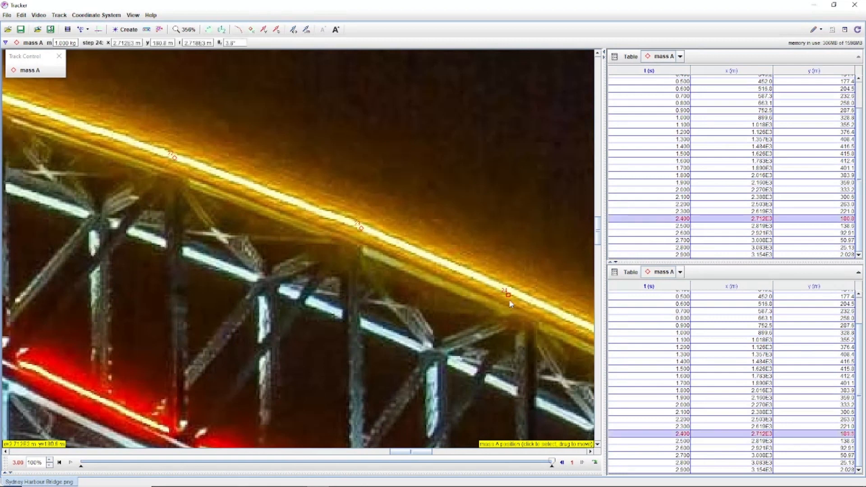
pyautogui.moveTo(509, 296); pyautogui.dragTo(509, 292)
# Step: Try to place a new calibration tape spanning the yellow arch from its left end to its right end
pyautogui.scroll(-8, 385, 305)
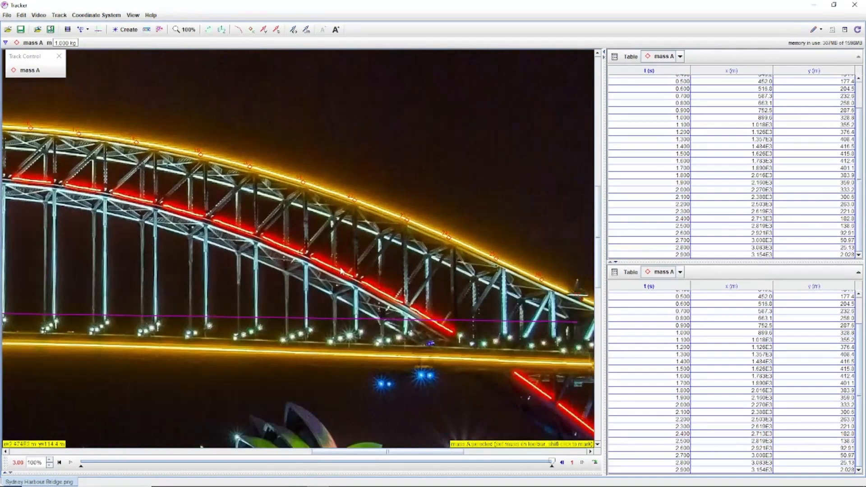
pyautogui.scroll(-3, 341, 271)
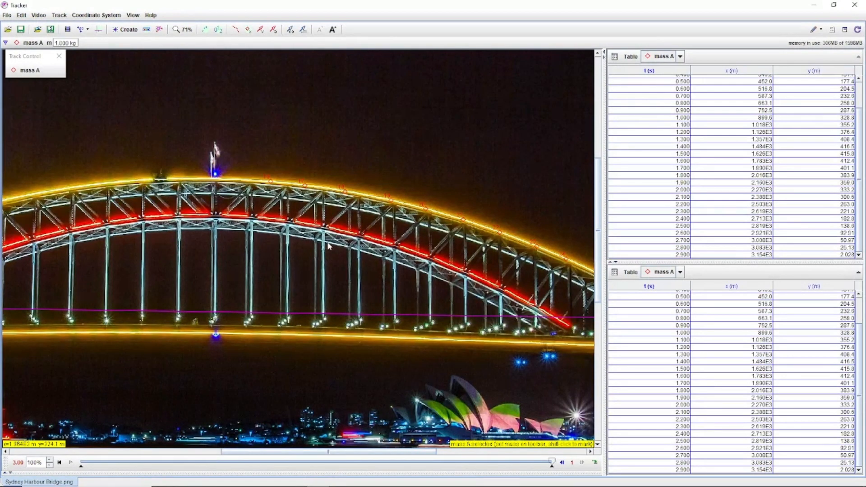
pyautogui.scroll(-5, 301, 238)
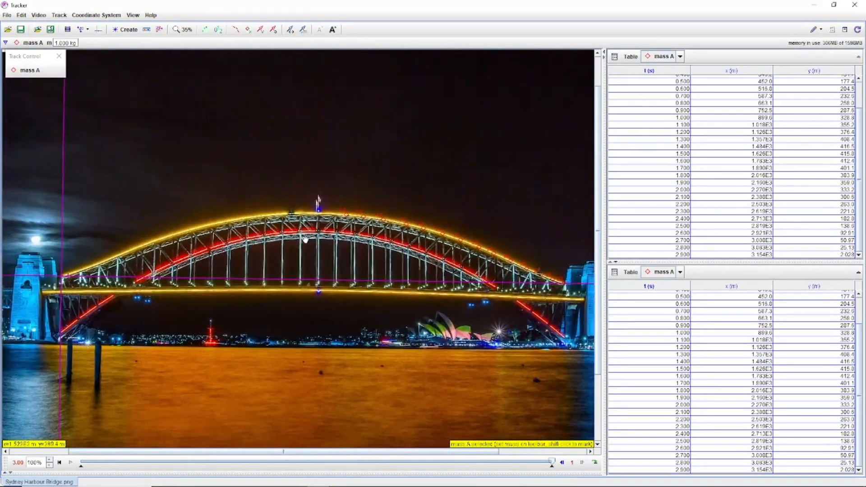
pyautogui.moveTo(298, 238); pyautogui.dragTo(287, 234)
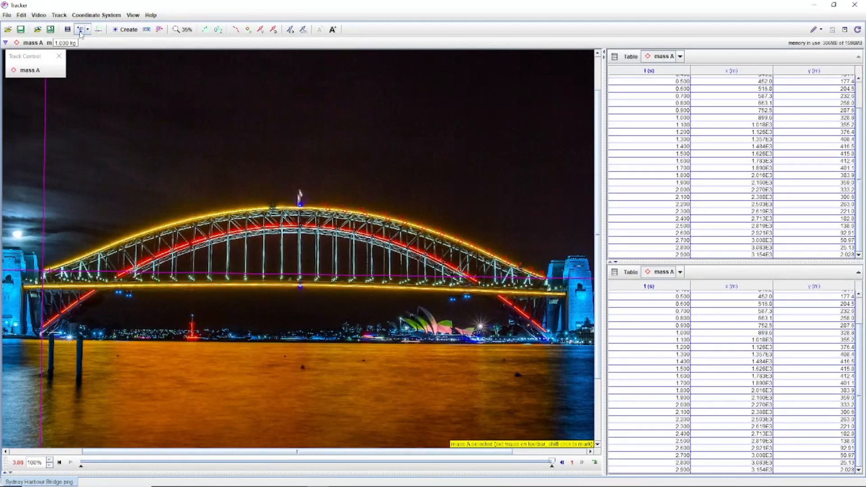
pyautogui.click(82, 33)
pyautogui.moveTo(84, 41)
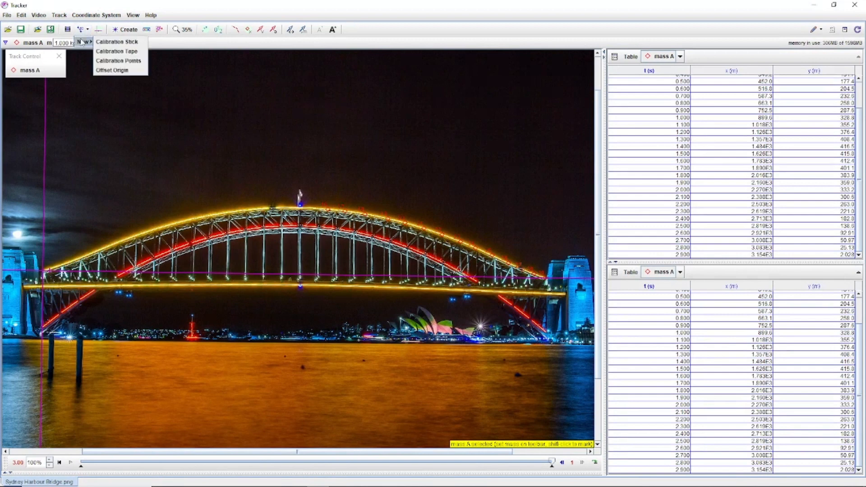
pyautogui.click(119, 52)
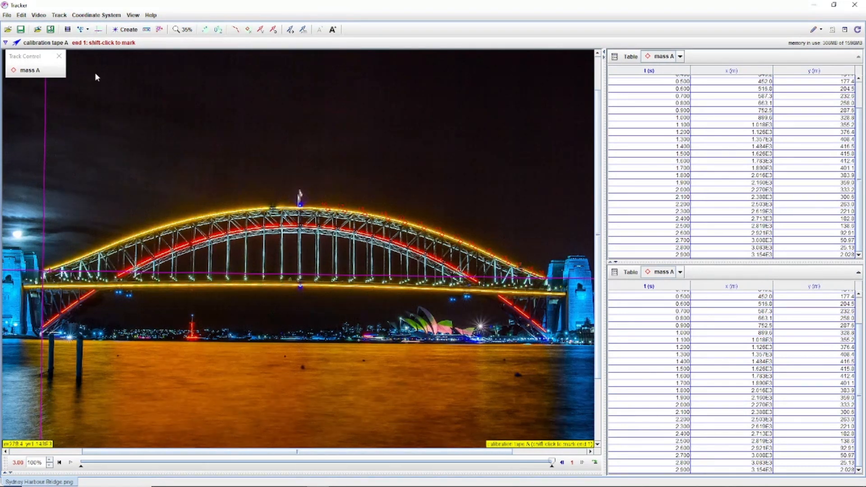
pyautogui.keyDown('shift'); pyautogui.click(38, 273); pyautogui.keyUp('shift')
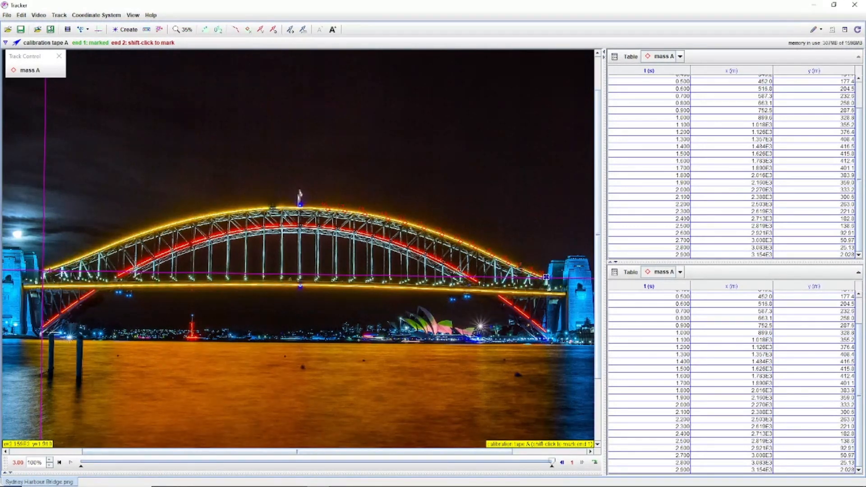
pyautogui.keyDown('shift'); pyautogui.click(546, 276); pyautogui.keyUp('shift')
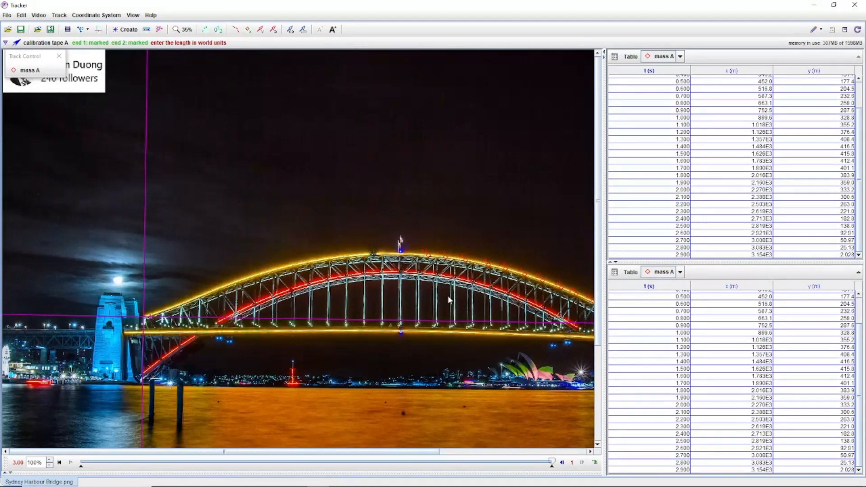
# Step: Check both ends of the arch for the tape and set calibration tape A's length to 1149 m
pyautogui.moveTo(448, 296); pyautogui.dragTo(298, 257)
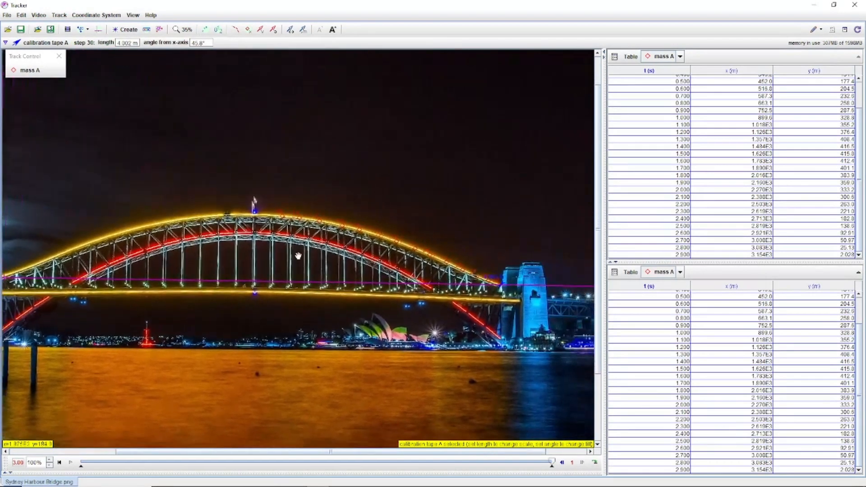
pyautogui.moveTo(87, 215); pyautogui.dragTo(132, 209)
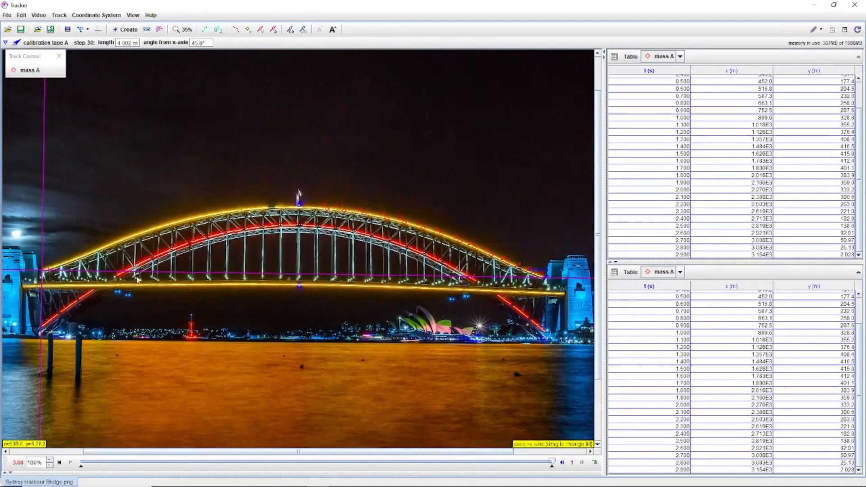
pyautogui.scroll(4, 435, 276)
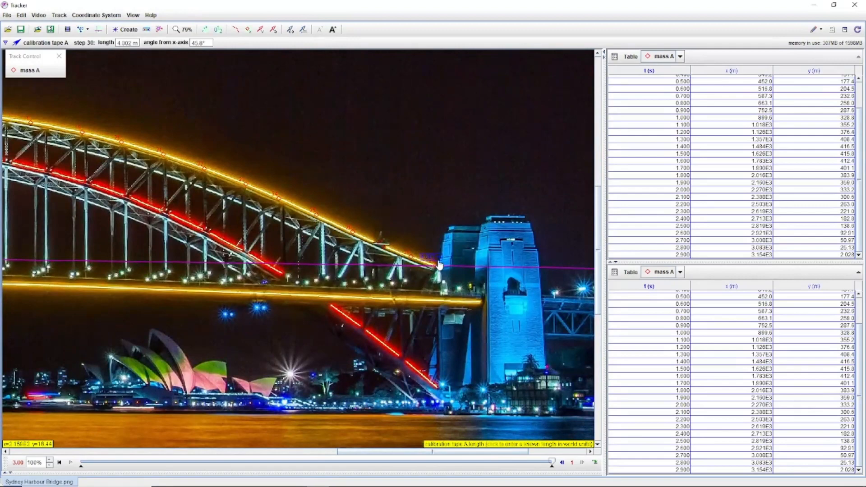
pyautogui.moveTo(142, 247); pyautogui.dragTo(445, 256)
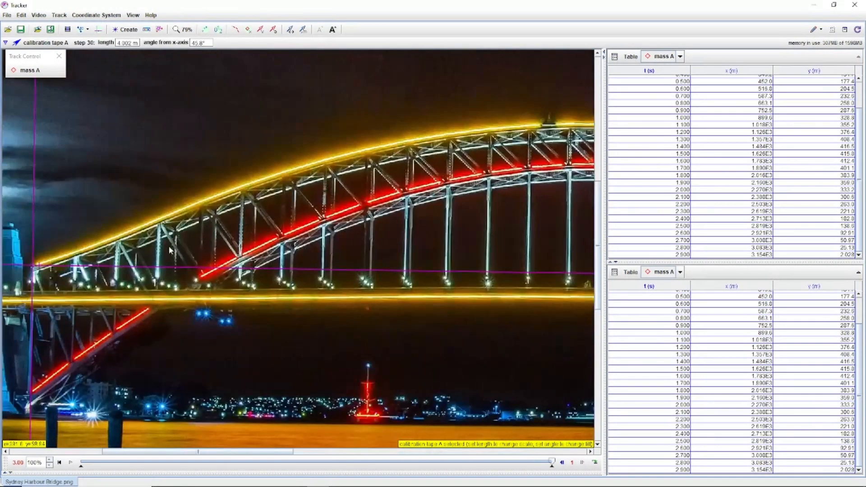
pyautogui.moveTo(169, 249); pyautogui.dragTo(175, 248)
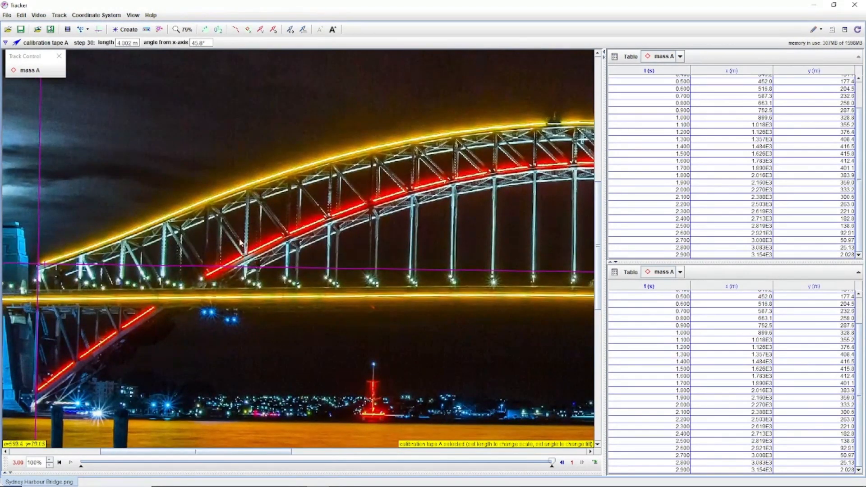
pyautogui.scroll(-5, 240, 243)
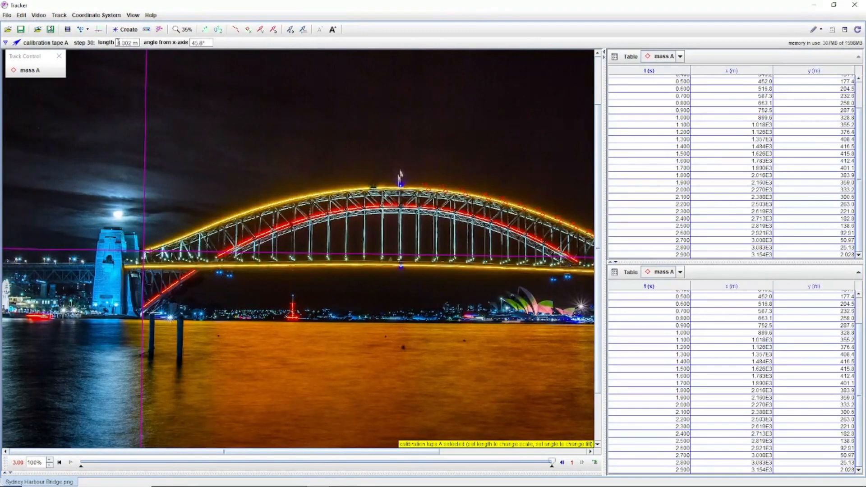
pyautogui.click(117, 42)
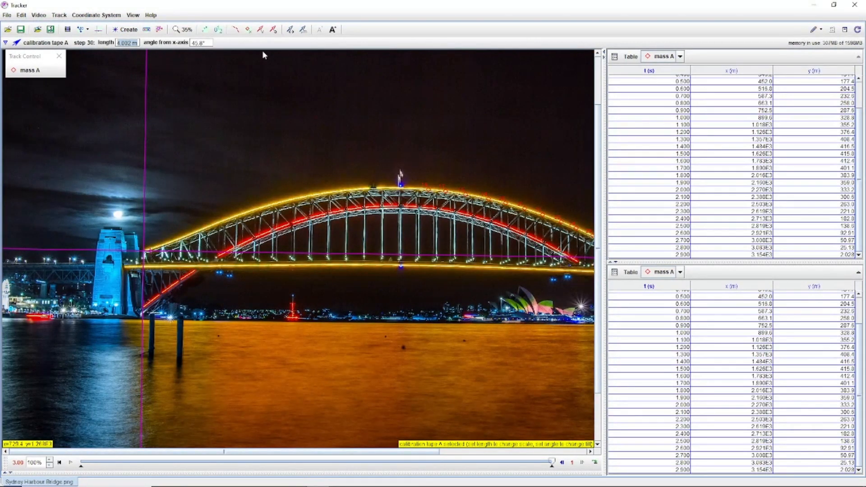
pyautogui.write('1149')
pyautogui.press('Return')
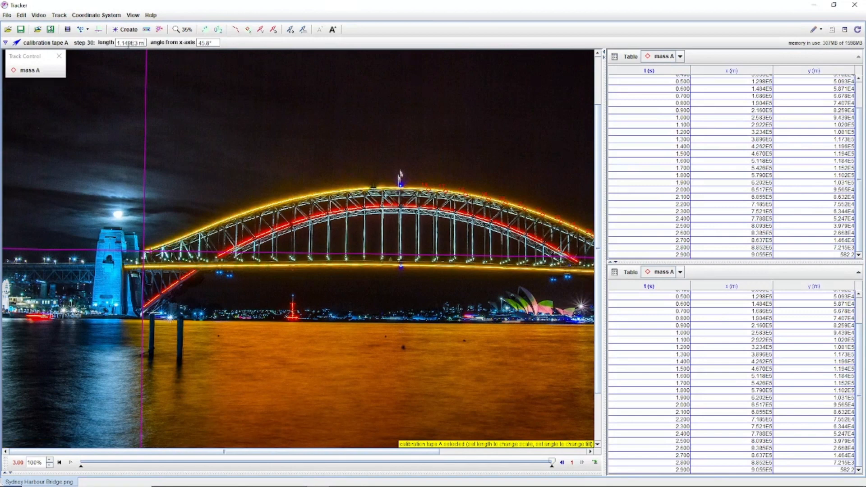
# Step: Add a second calibration tape running vertically from the middle of the road deck up to the arch's crown
pyautogui.moveTo(400, 229); pyautogui.dragTo(244, 225)
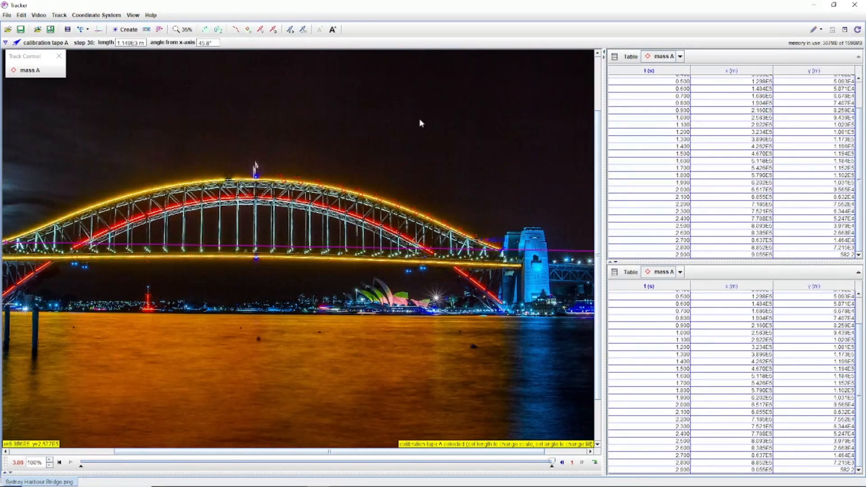
pyautogui.moveTo(289, 213); pyautogui.dragTo(368, 211)
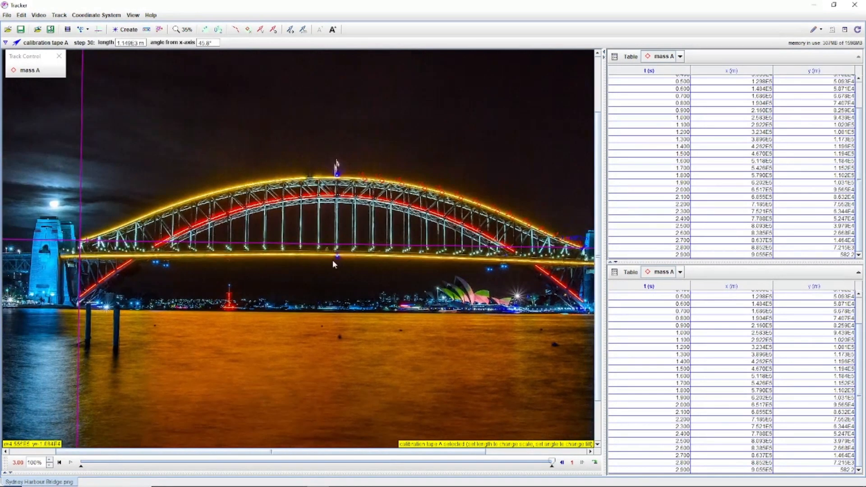
pyautogui.click(85, 31)
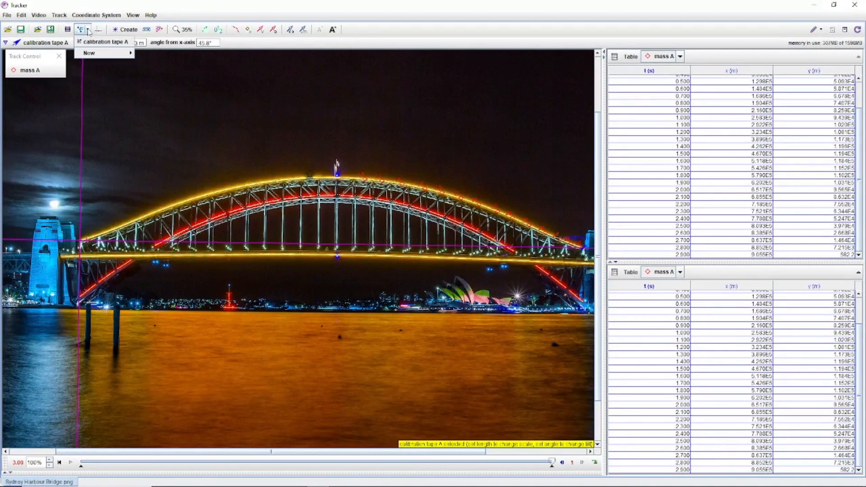
pyautogui.moveTo(107, 53)
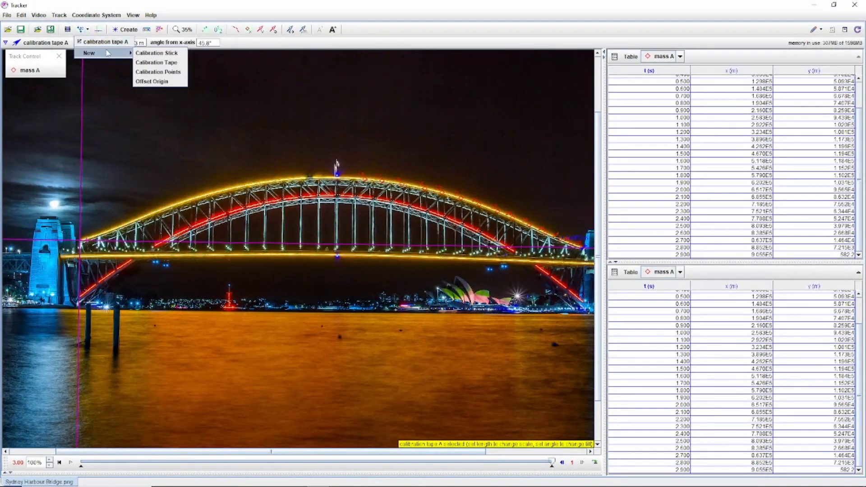
pyautogui.click(167, 63)
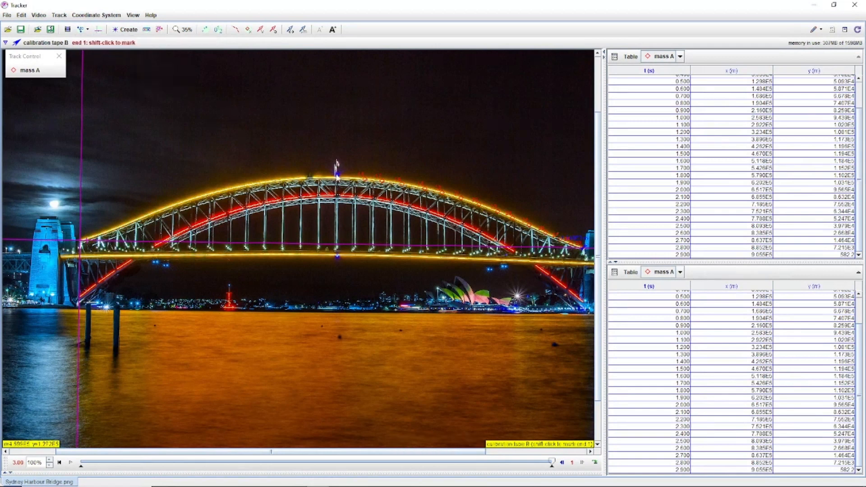
pyautogui.keyDown('shift'); pyautogui.click(337, 257); pyautogui.keyUp('shift')
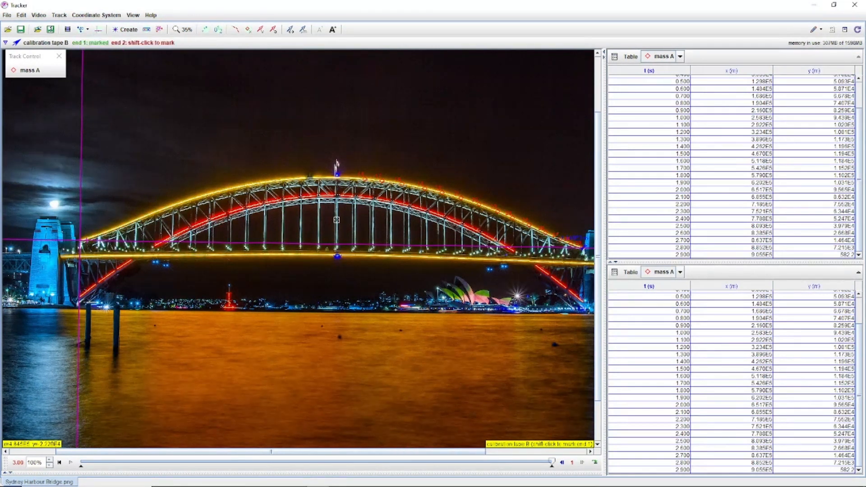
pyautogui.keyDown('shift'); pyautogui.click(337, 173); pyautogui.keyUp('shift')
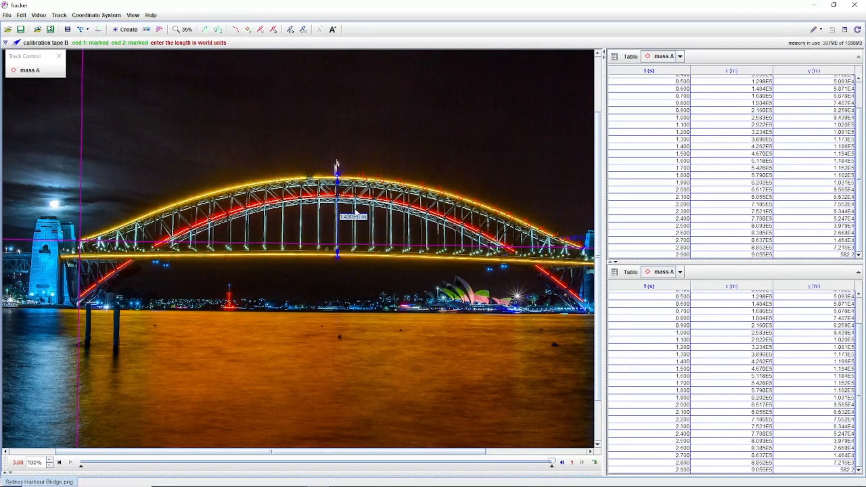
pyautogui.press('Return')
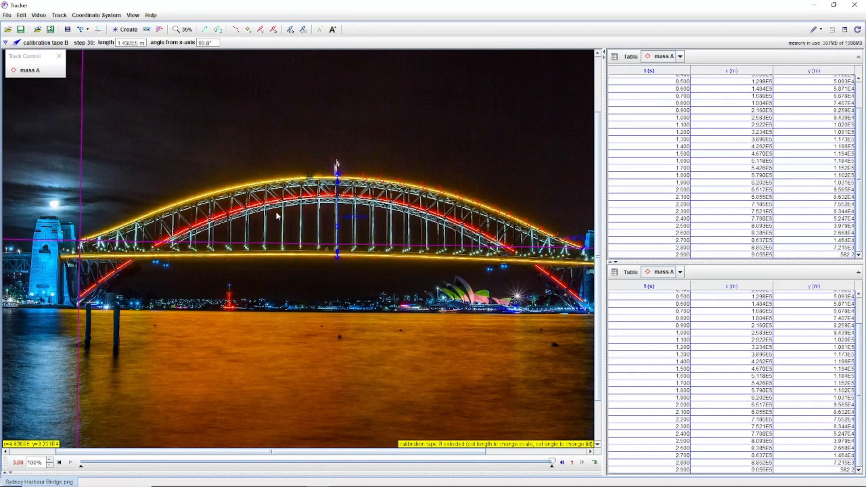
pyautogui.scroll(2, 790, 188)
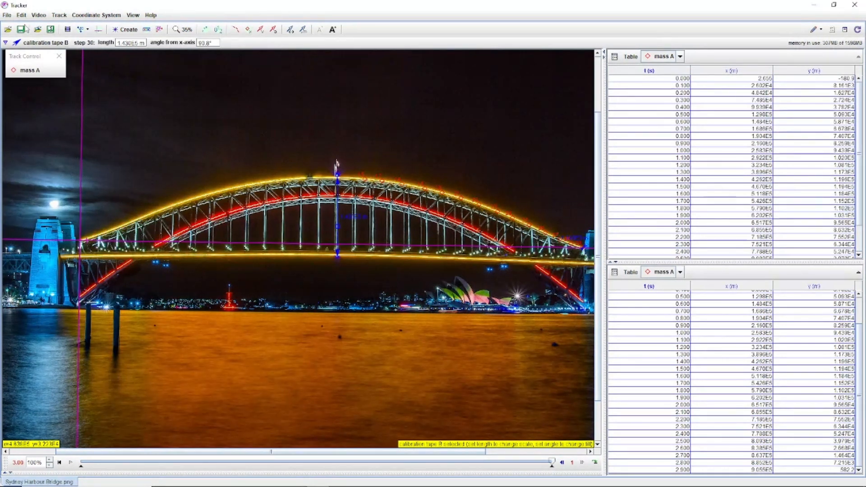
# Step: Set up a data file export of table mass A (1) with all cells, full precision and tab delimiter
pyautogui.click(7, 15)
pyautogui.moveTo(90, 140)
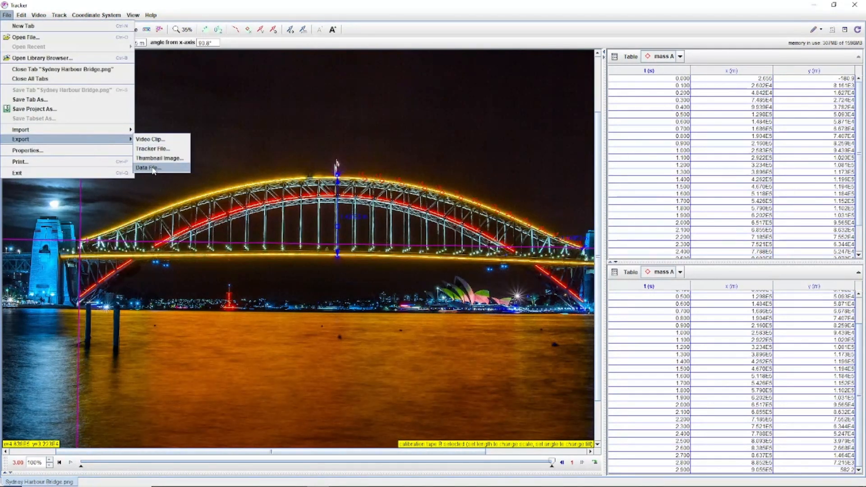
pyautogui.click(154, 168)
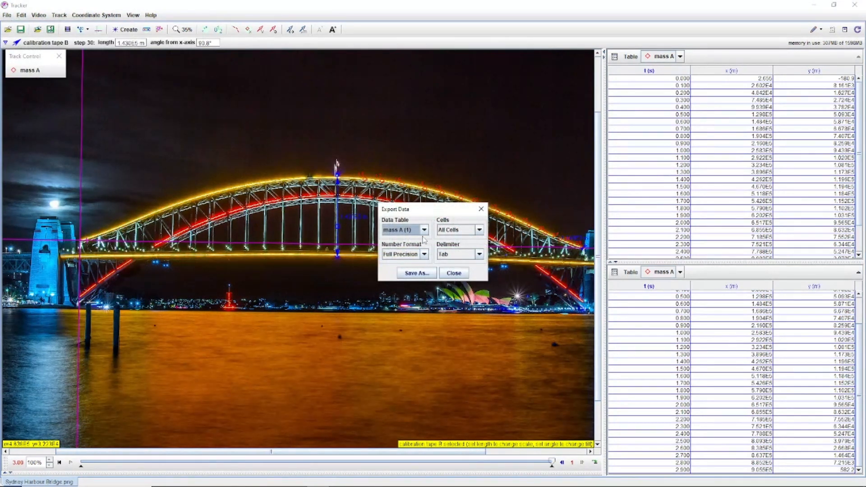
pyautogui.click(472, 230)
pyautogui.click(423, 230)
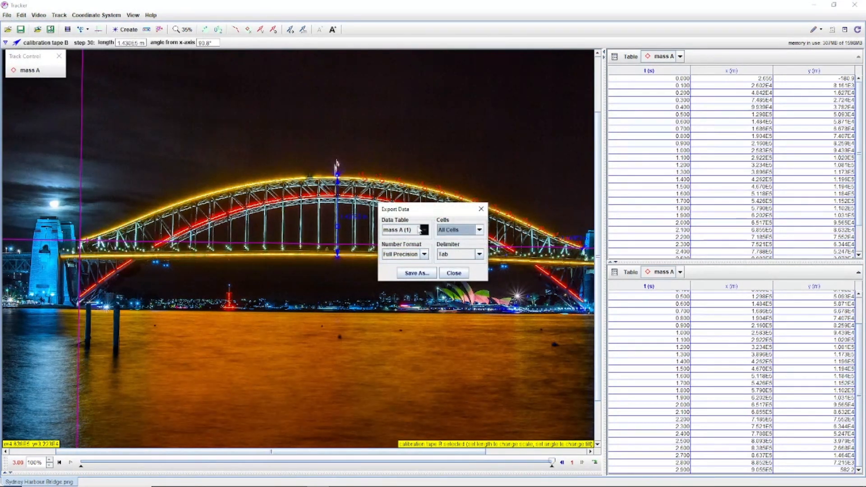
pyautogui.click(423, 231)
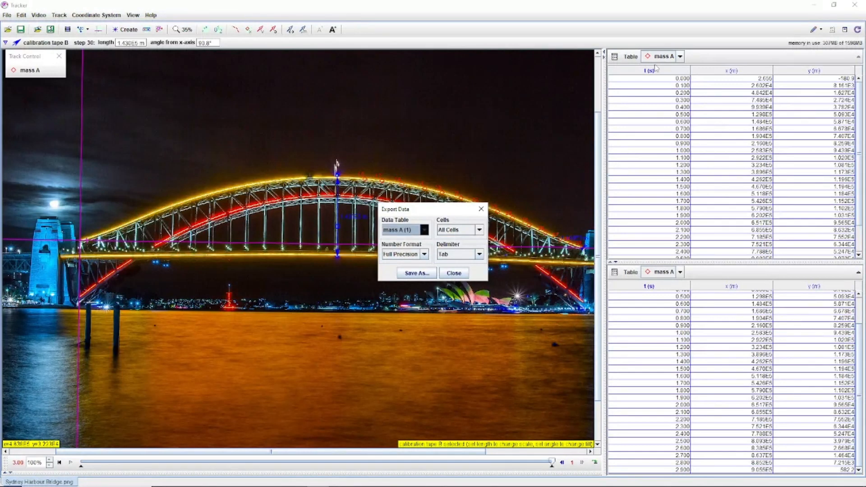
pyautogui.click(425, 255)
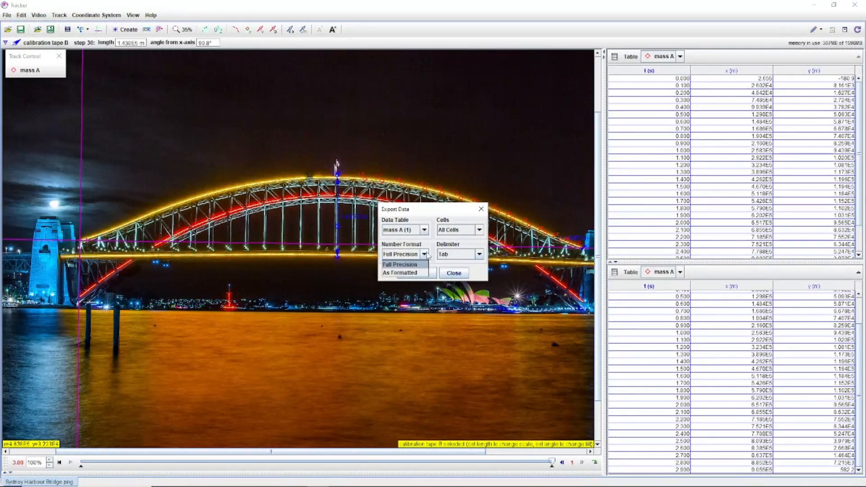
pyautogui.click(425, 264)
# Step: Save the exported data on the Desktop under the file name Bridge Data
pyautogui.click(426, 273)
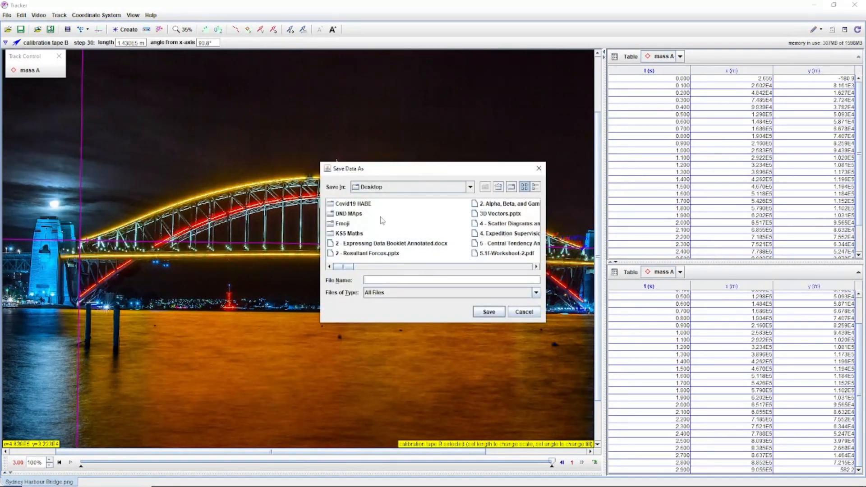
pyautogui.click(389, 282)
pyautogui.write('Bridge D')
pyautogui.press('Return')
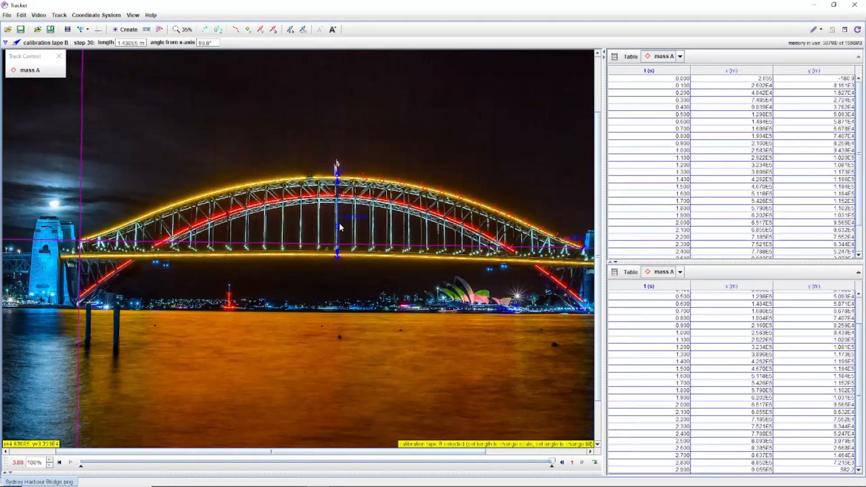
# Step: Open the exported Bridge Data file in Notepad and arrange its window so that all rows show
pyautogui.press('super')
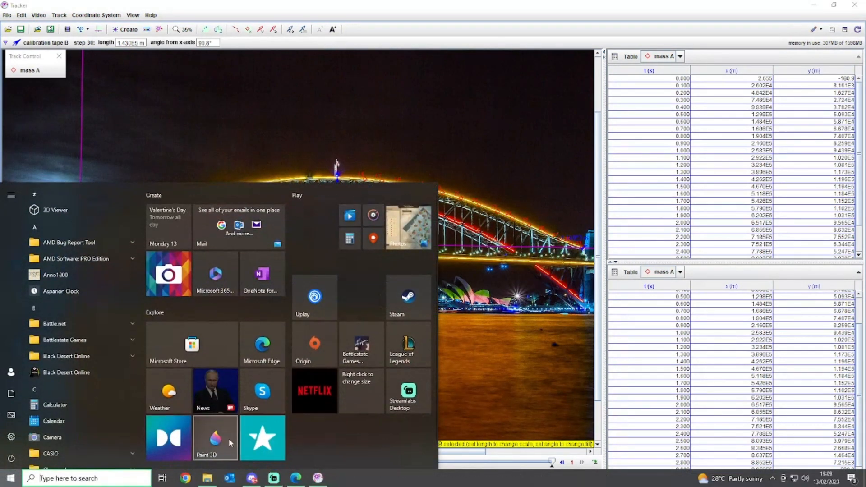
pyautogui.click(207, 478)
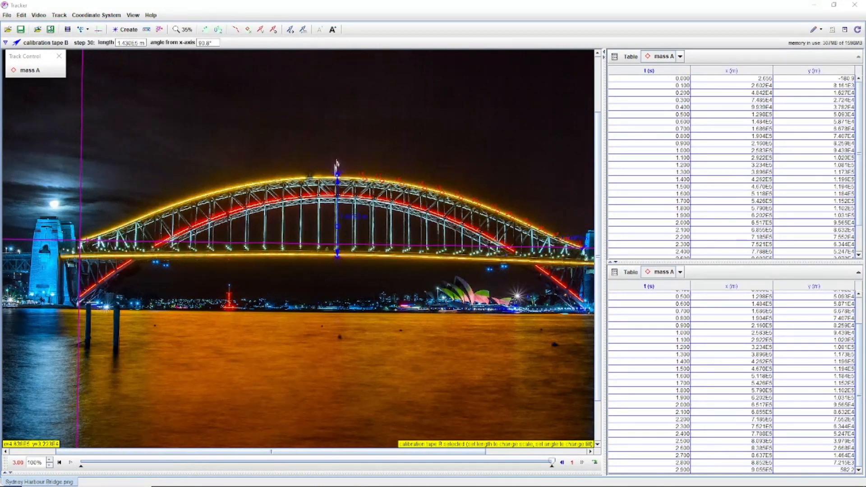
pyautogui.moveTo(679, 63); pyautogui.dragTo(299, 57)
pyautogui.moveTo(416, 321); pyautogui.dragTo(385, 359)
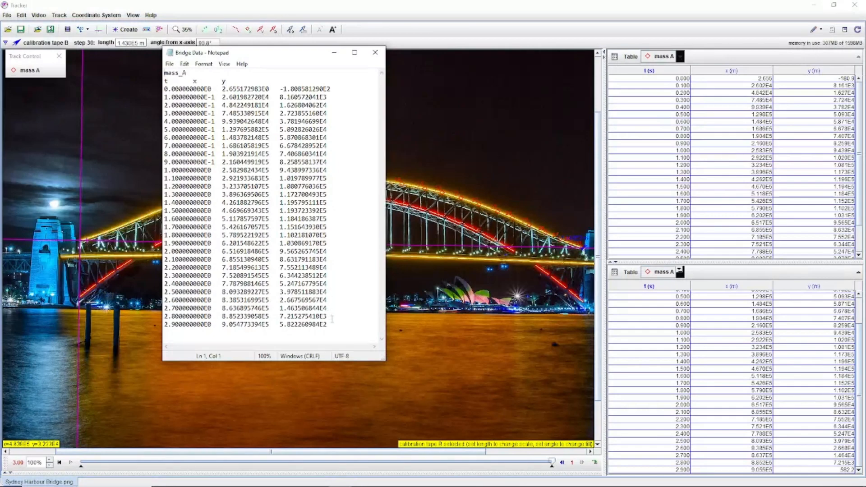
# Step: Select the t, x and y table in Notepad and start Excel with a blank workbook
pyautogui.moveTo(328, 324); pyautogui.dragTo(164, 79)
pyautogui.press('super')
pyautogui.write('excel')
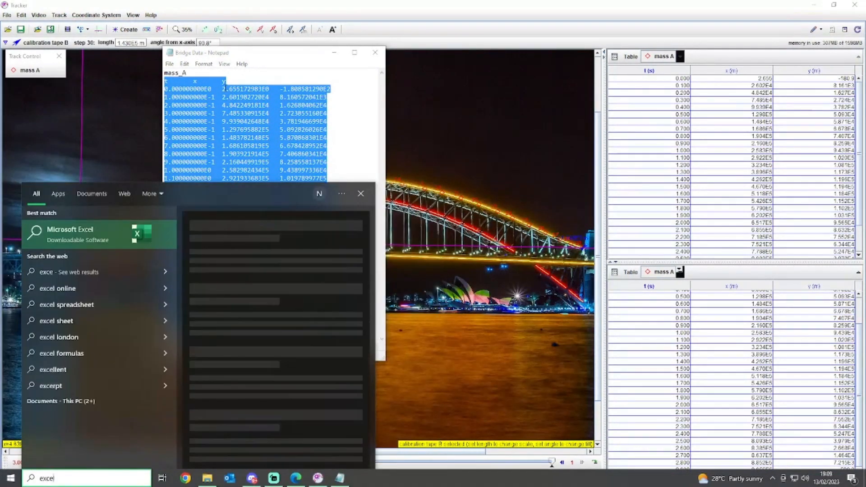
pyautogui.press('Return')
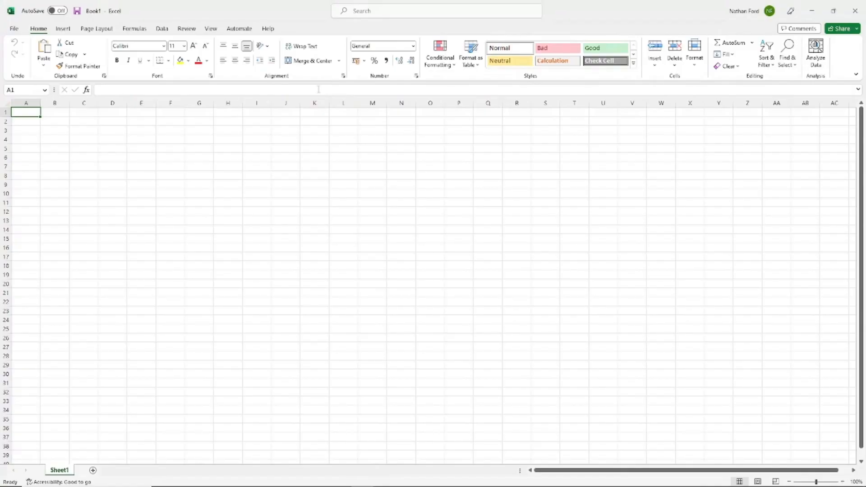
# Step: Copy the t, x and y table with its headers from the Bridge Data file and paste it into Excel from cell B2
pyautogui.hotkey('alt', 'Tab')
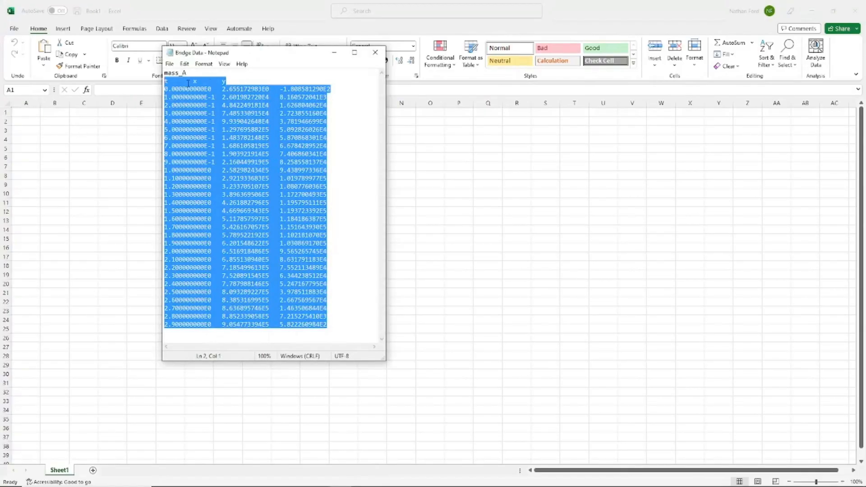
pyautogui.click(257, 154)
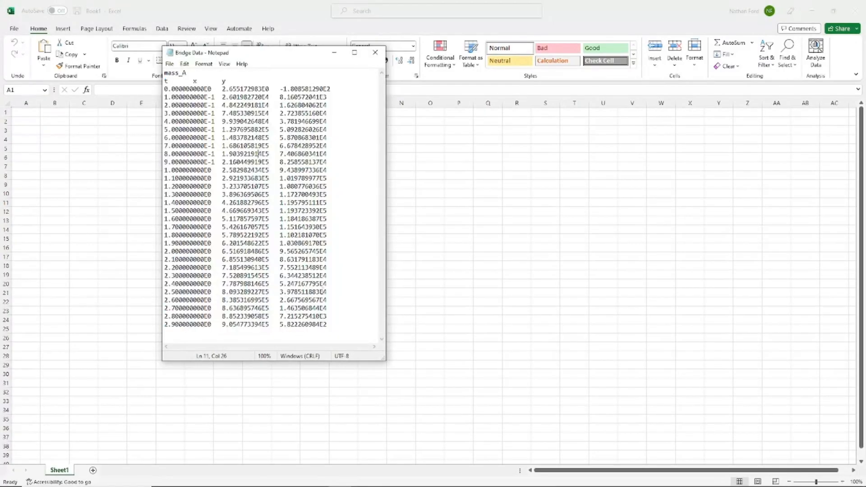
pyautogui.moveTo(329, 325); pyautogui.dragTo(164, 82)
pyautogui.hotkey('ctrl', 'c')
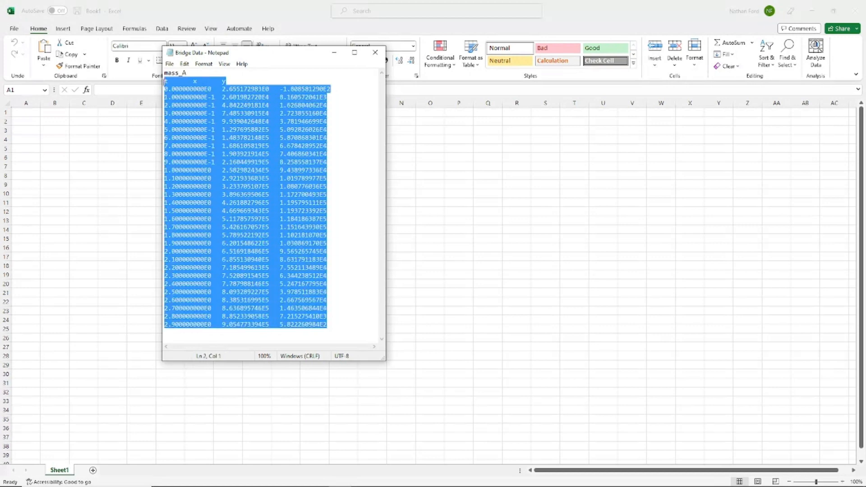
pyautogui.click(33, 115)
pyautogui.click(48, 120)
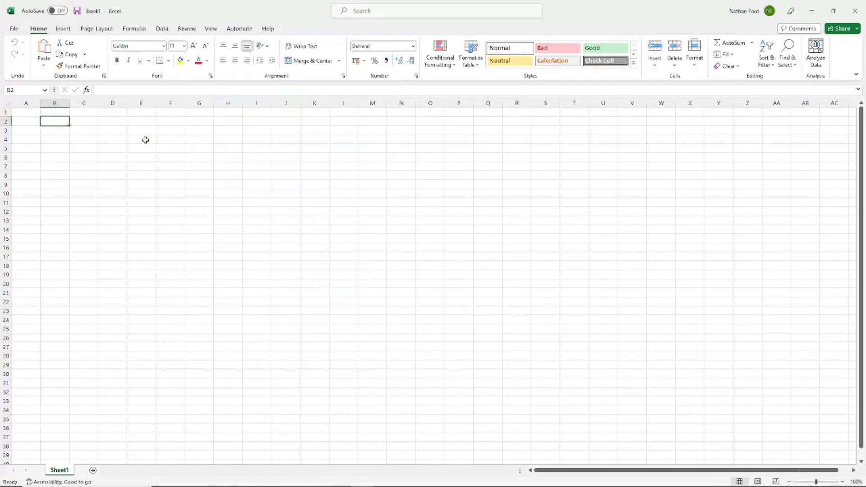
pyautogui.hotkey('ctrl', 'v')
pyautogui.click(192, 157)
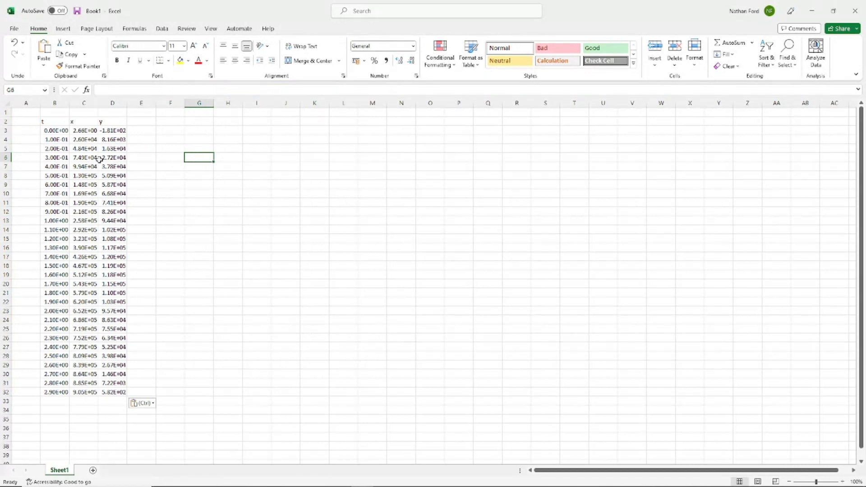
# Step: Delete the t header and all time values in B2:B32, keeping only the x and y columns
pyautogui.moveTo(55, 120); pyautogui.dragTo(65, 387)
pyautogui.press('Delete')
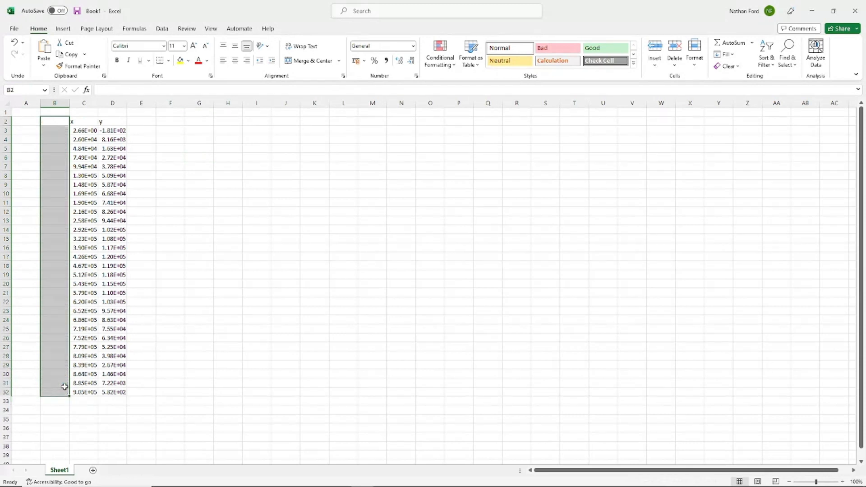
pyautogui.click(180, 245)
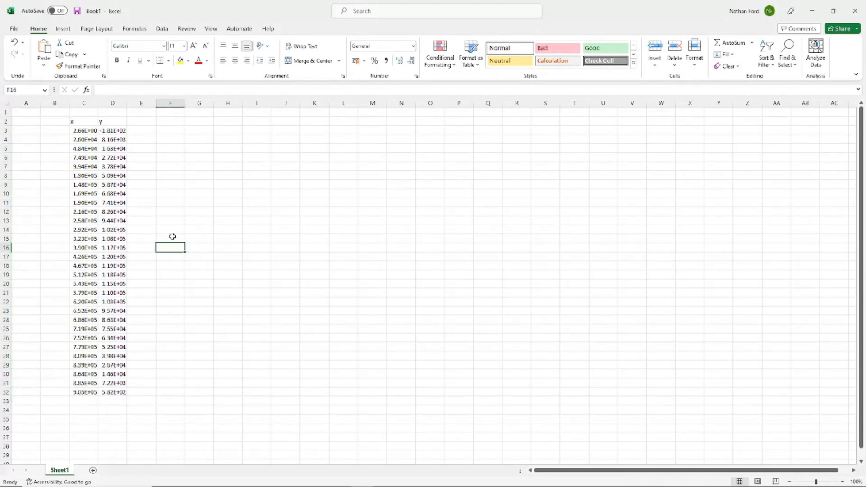
# Step: Change the number format of the x and y values in C3:D32 to Number
pyautogui.click(89, 131)
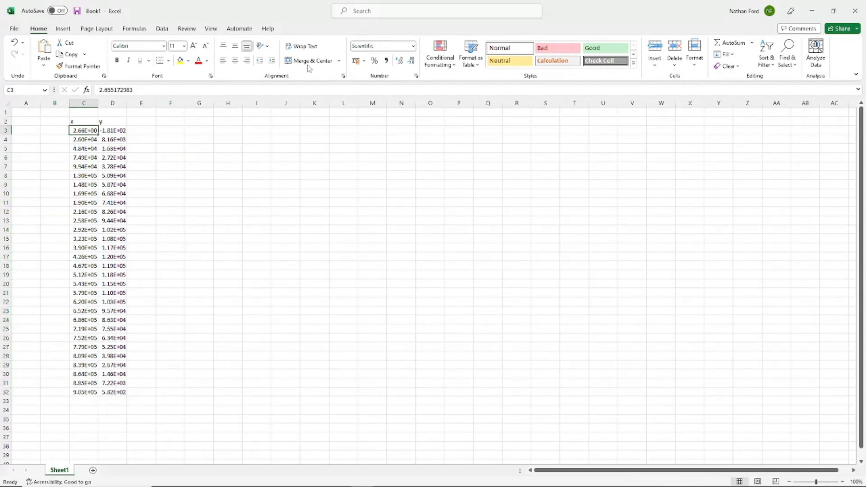
pyautogui.click(171, 137)
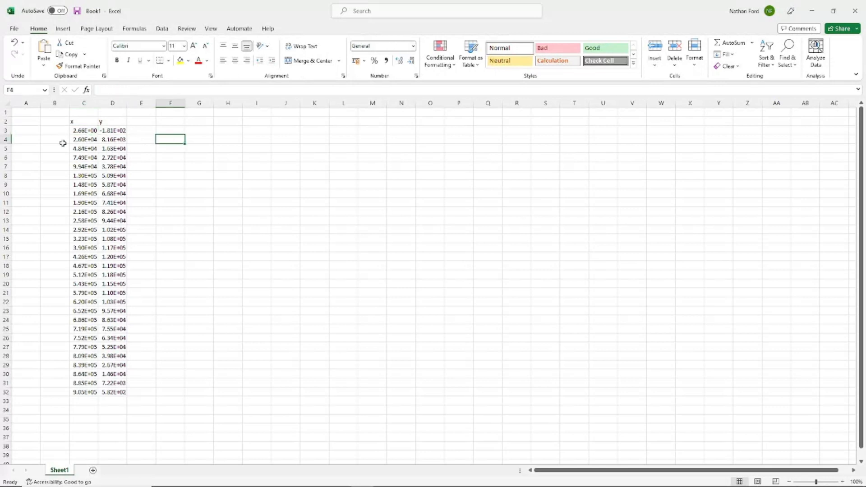
pyautogui.moveTo(83, 130); pyautogui.dragTo(113, 393)
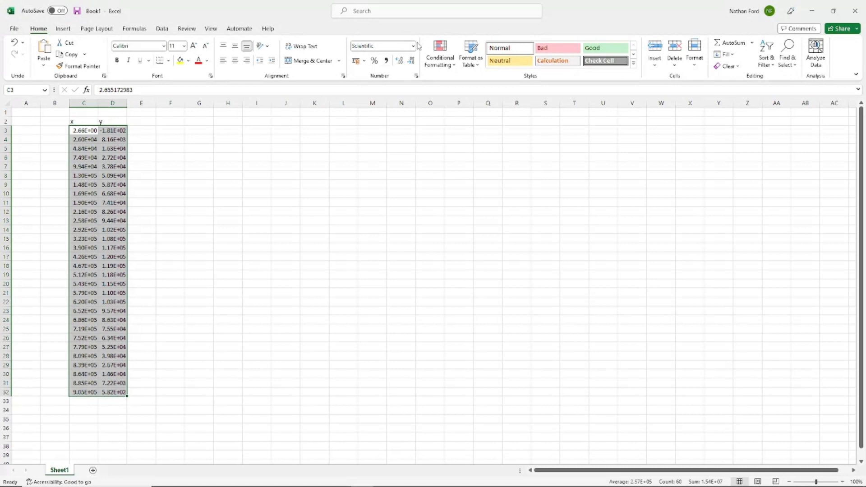
pyautogui.click(415, 46)
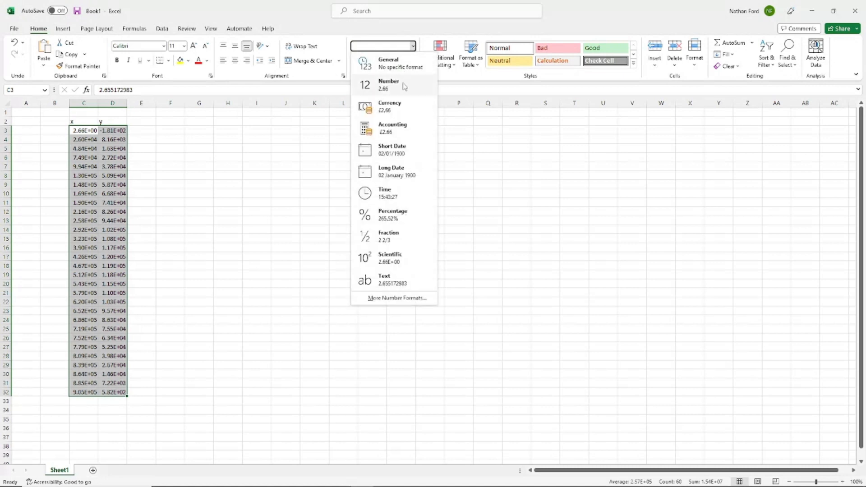
pyautogui.click(397, 87)
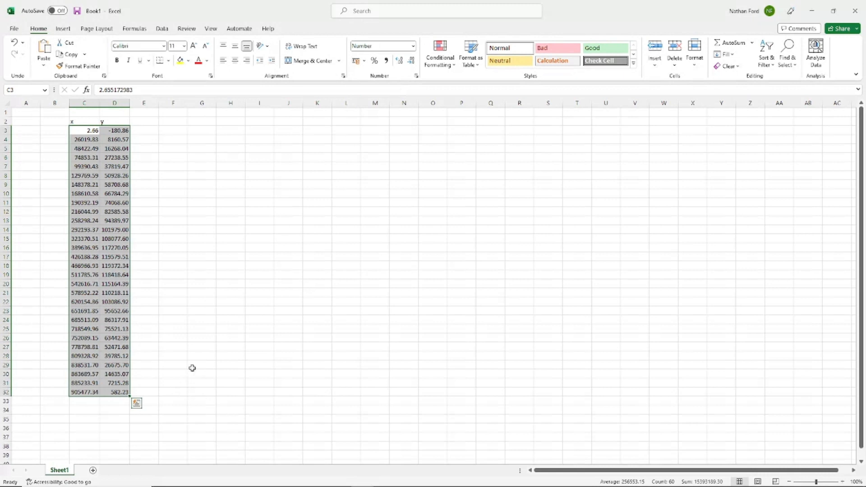
pyautogui.click(192, 368)
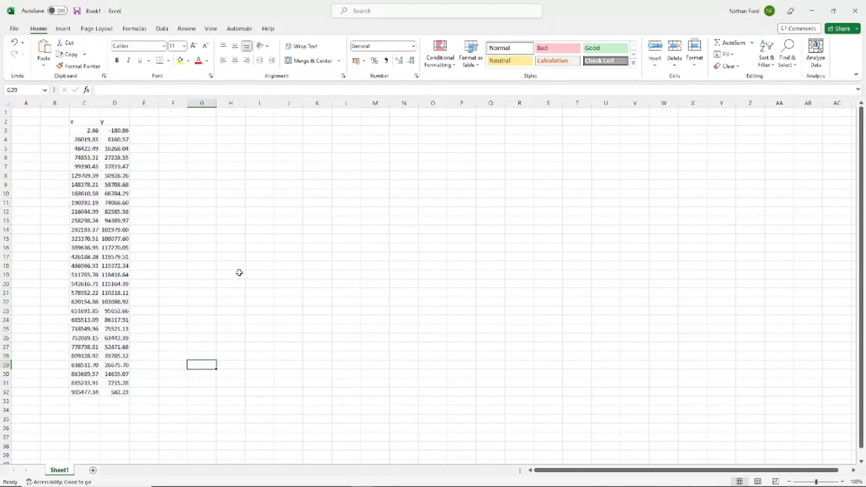